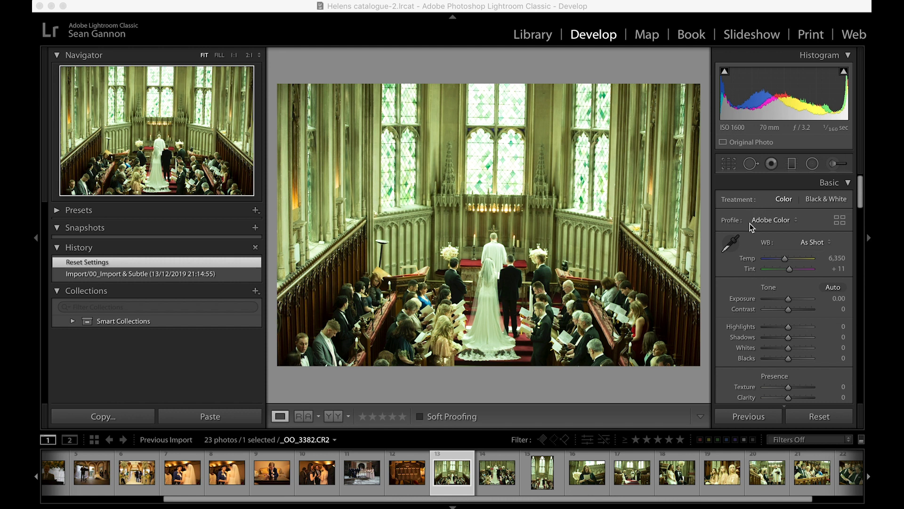
# Correct the green cast of church photo _OO_3382.CR2 by sampling the seated guest's grey suit as the neutral target
pyautogui.click(731, 242)
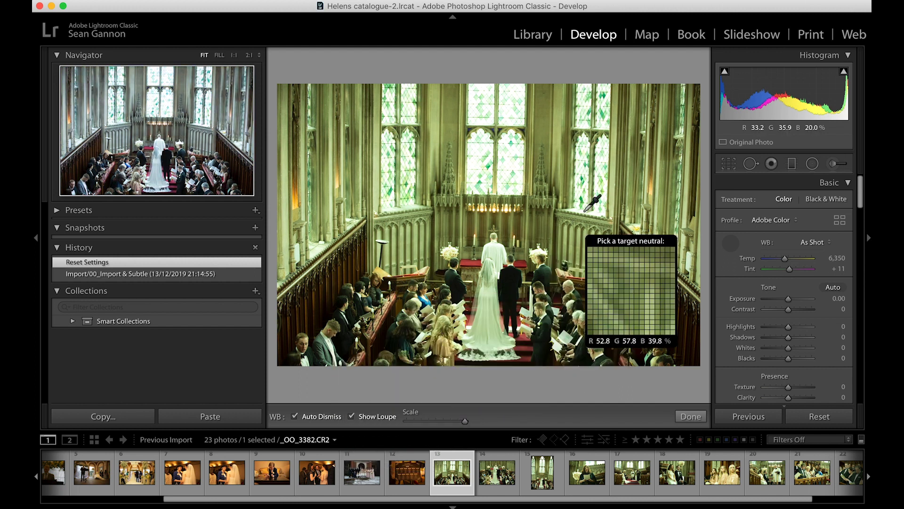
pyautogui.click(322, 338)
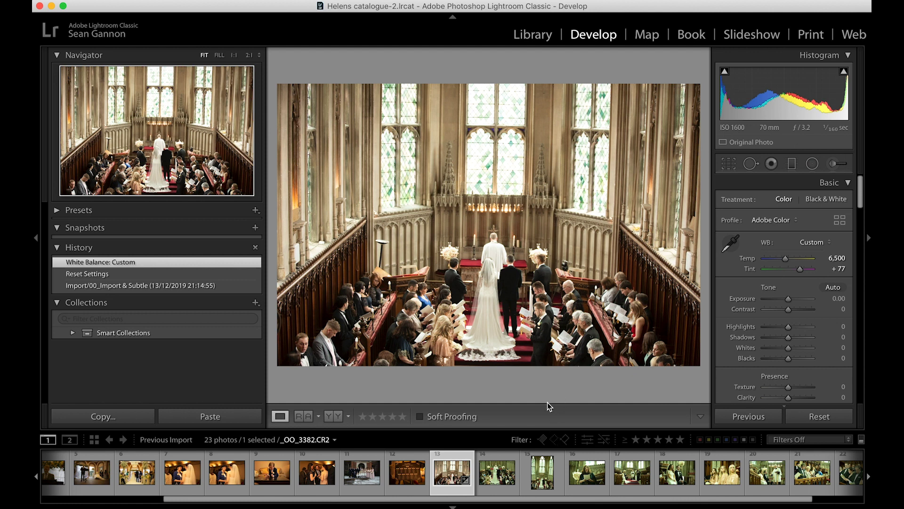
# Look through the neighbouring church ceremony photos to compare their colour cast with the corrected photo
pyautogui.click(492, 475)
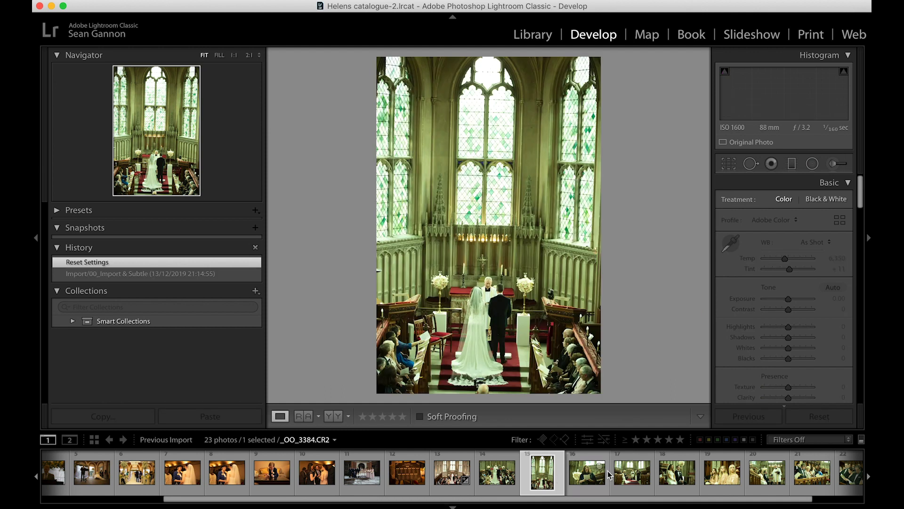
pyautogui.click(580, 474)
pyautogui.click(631, 473)
pyautogui.click(678, 474)
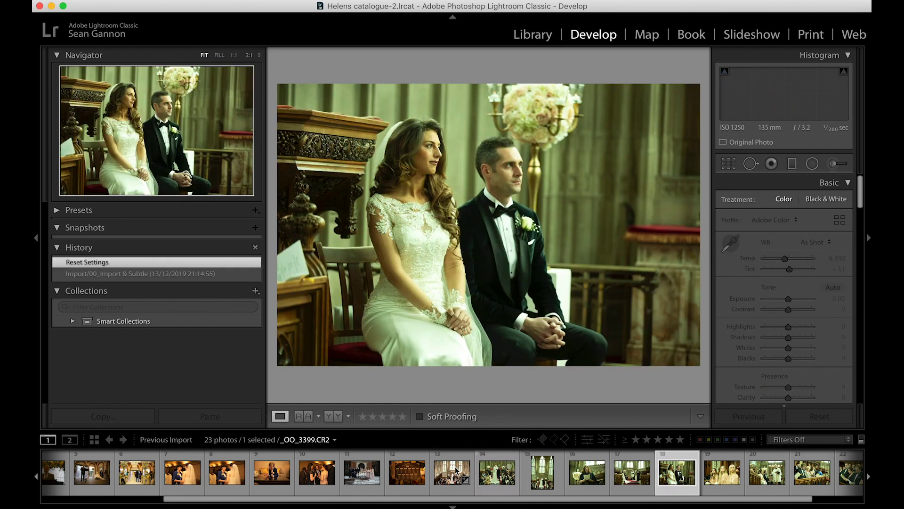
pyautogui.click(508, 484)
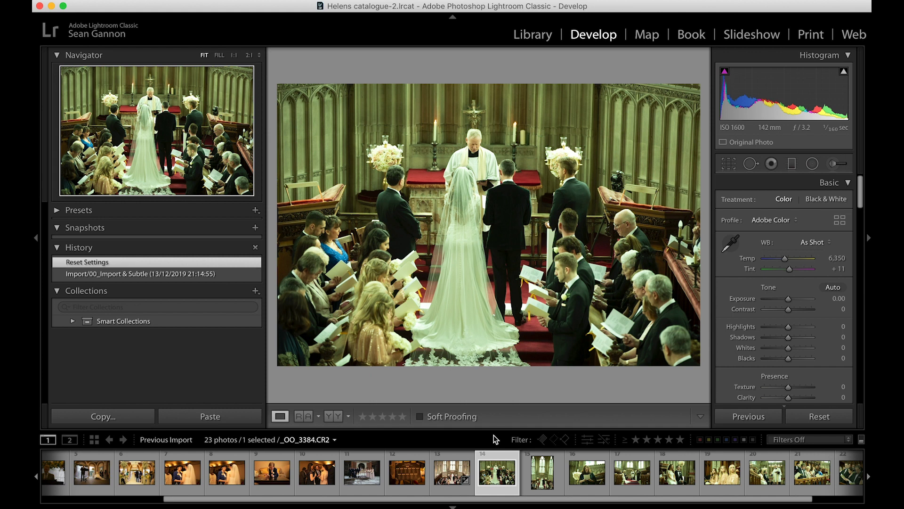
# Try to auto-sync a white balance sampled from the guest's grey suit across photos 13 to 22, undo it and clear the selection
pyautogui.click(453, 477)
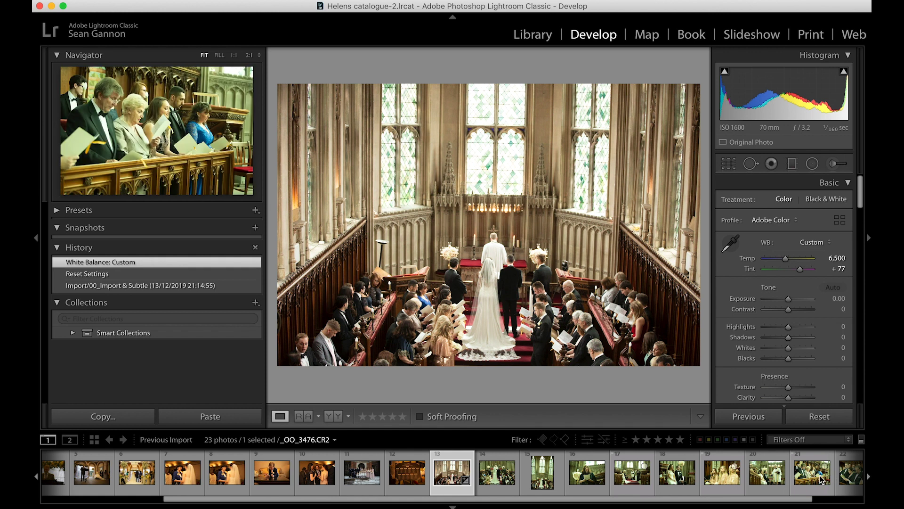
pyautogui.keyDown('shift'); pyautogui.click(849, 471); pyautogui.keyUp('shift')
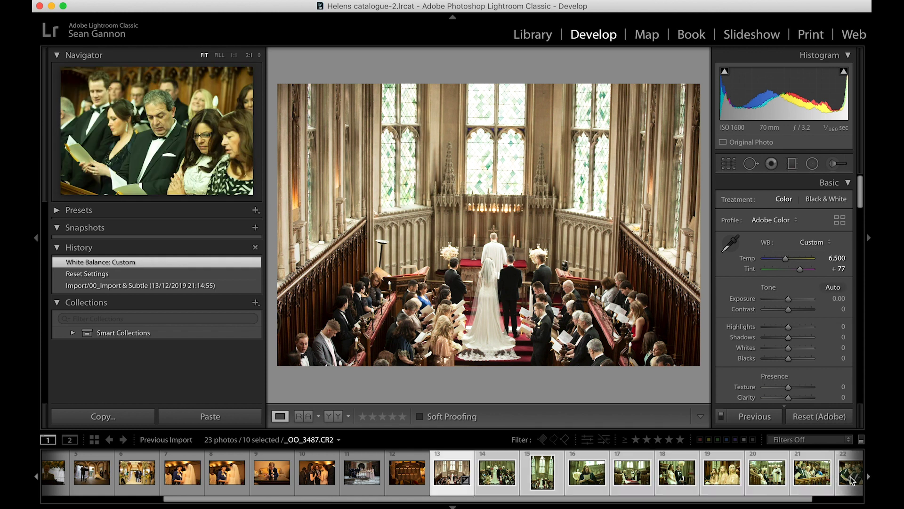
pyautogui.click(729, 245)
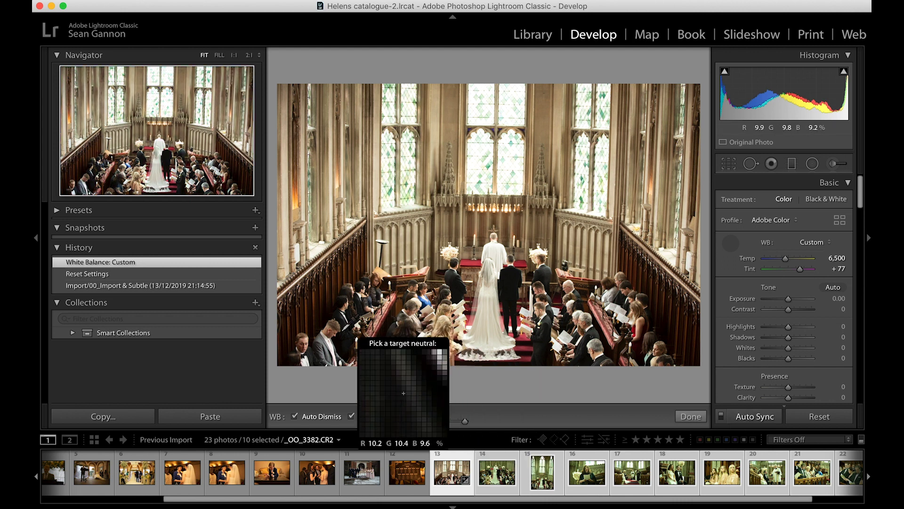
pyautogui.click(329, 335)
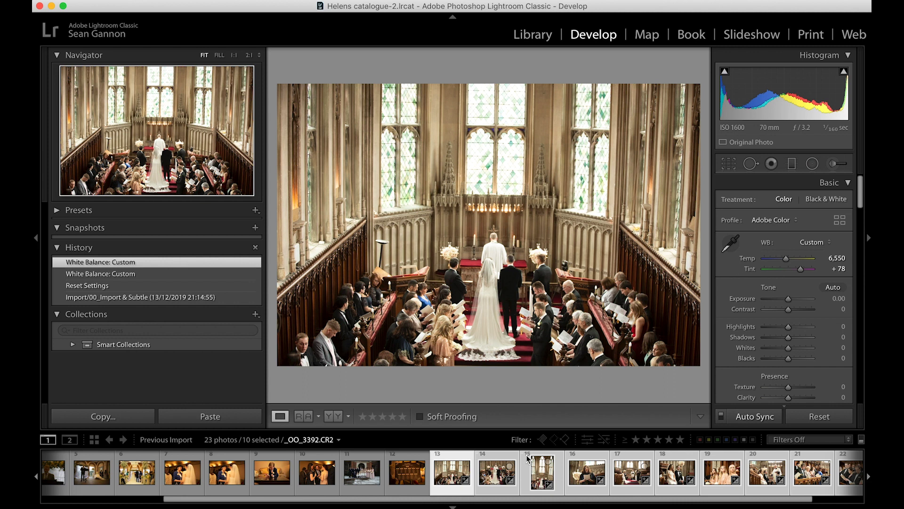
pyautogui.press('super+z')
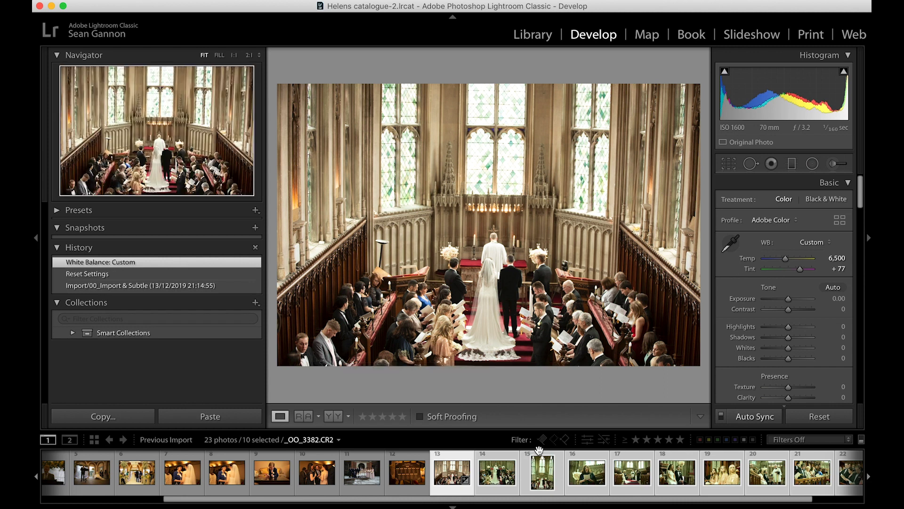
pyautogui.press('super+d')
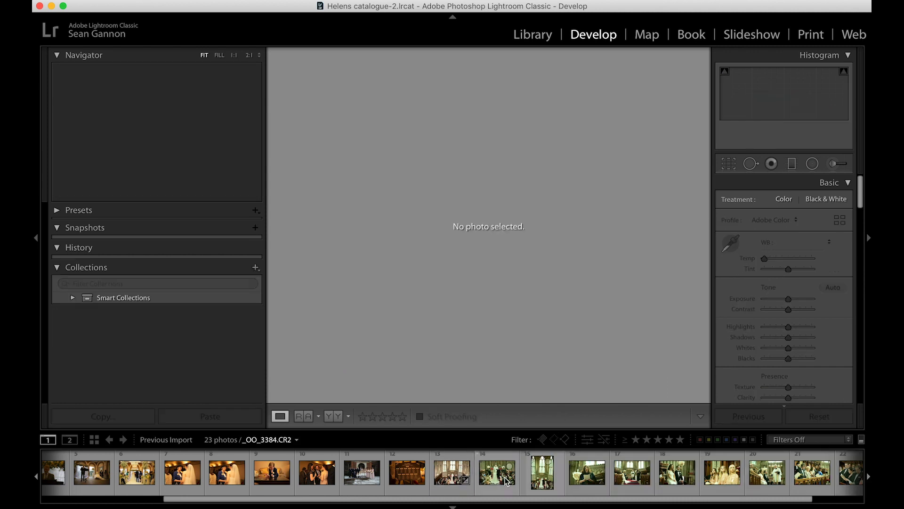
# Copy the develop settings of _OO_3382.CR2 with only White Balance and Process Version included
pyautogui.click(453, 476)
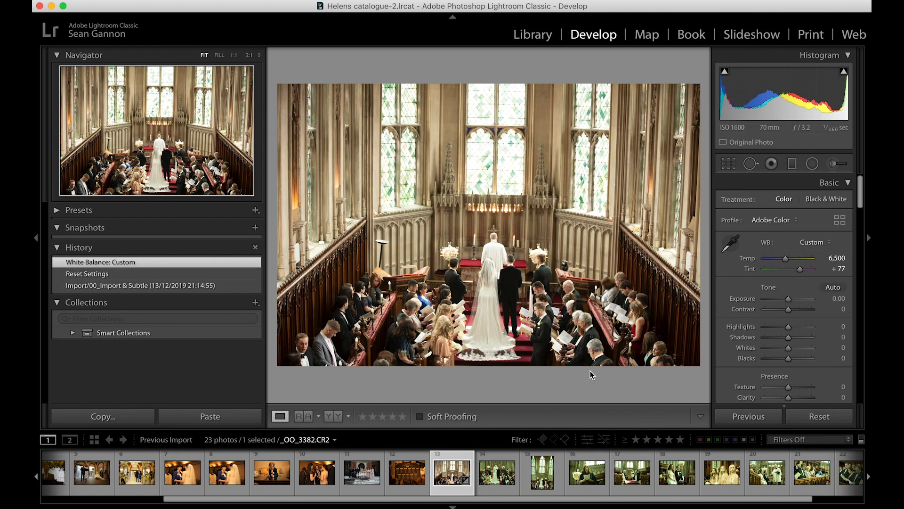
pyautogui.click(116, 418)
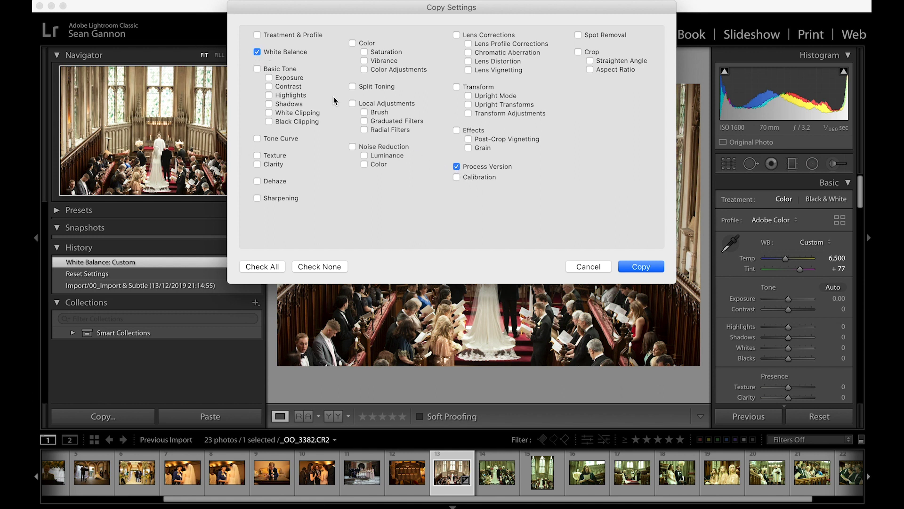
pyautogui.click(636, 268)
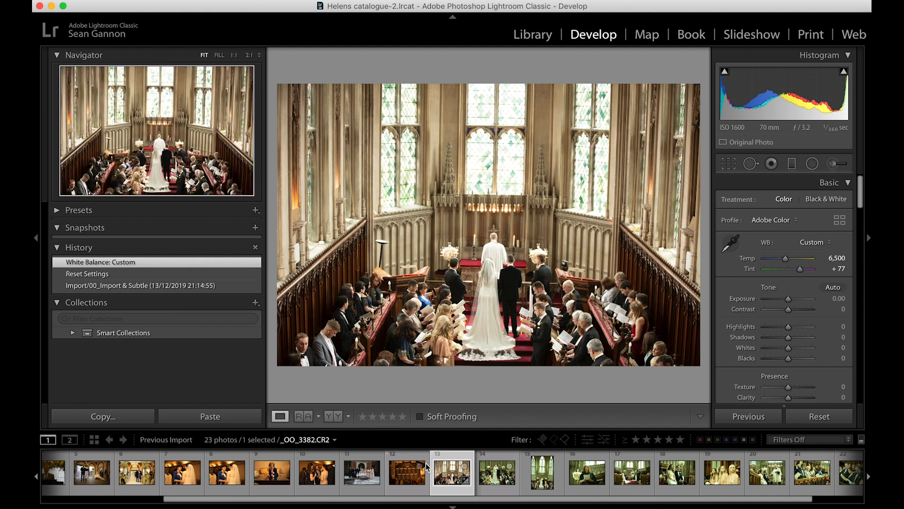
# Paste the copied white balance onto the next two church photos, _OO_3384.CR2 and _OO_3392.CR2
pyautogui.click(497, 476)
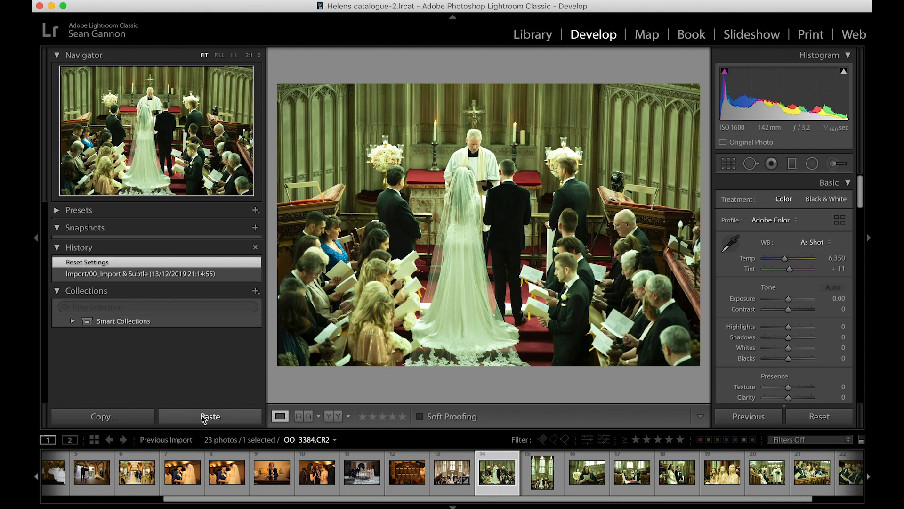
pyautogui.click(204, 416)
pyautogui.press('Right')
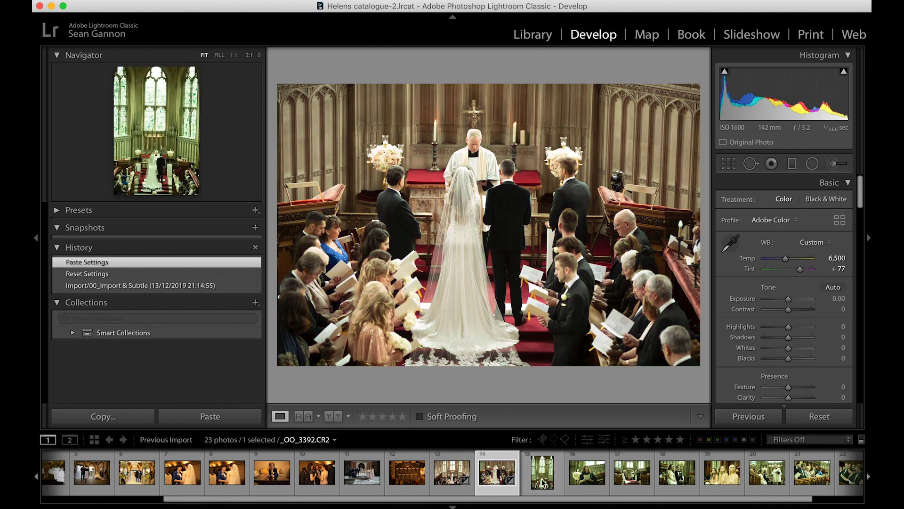
pyautogui.click(212, 417)
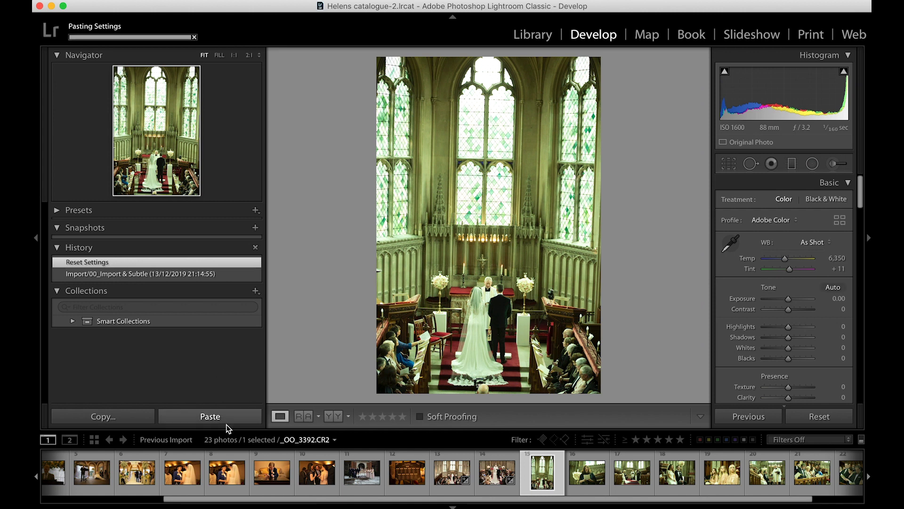
pyautogui.click(453, 476)
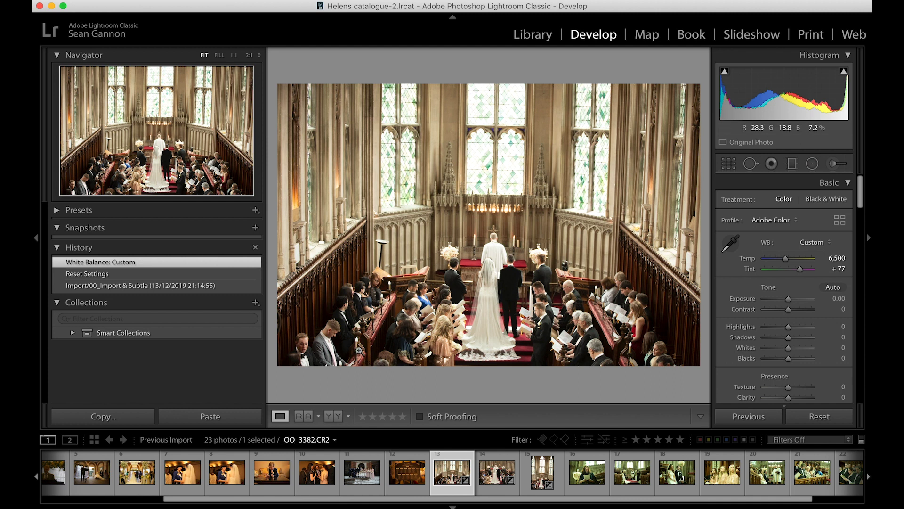
pyautogui.click(112, 416)
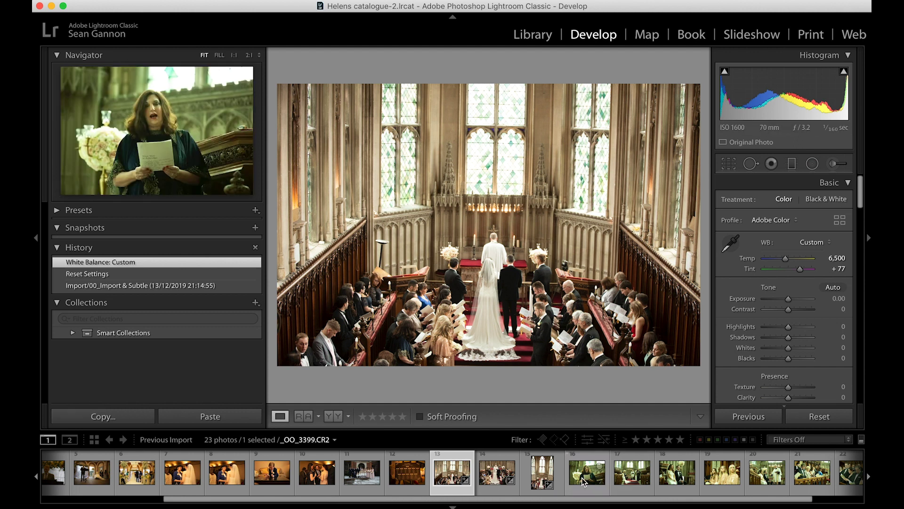
pyautogui.click(584, 478)
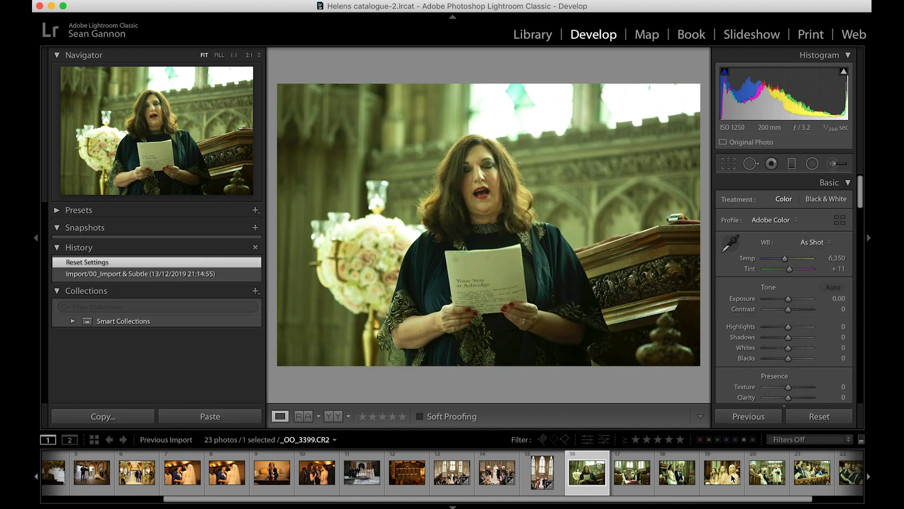
pyautogui.click(455, 475)
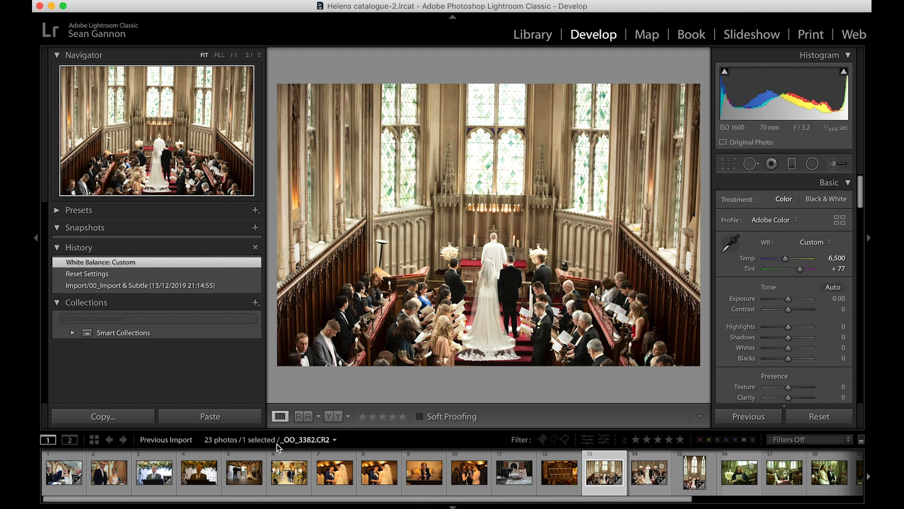
# Set a custom white balance on NEE_3908.CR2 by sampling the bride's white dress as the neutral target
pyautogui.click(246, 475)
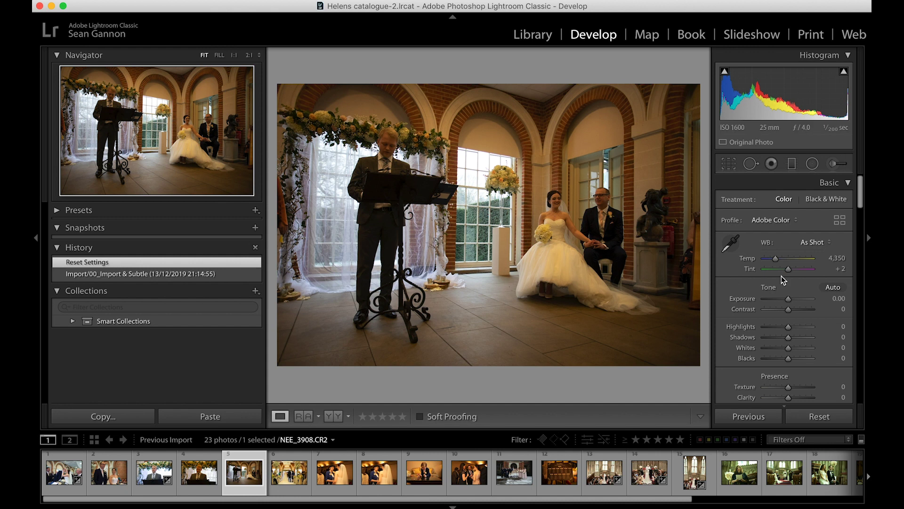
pyautogui.click(731, 242)
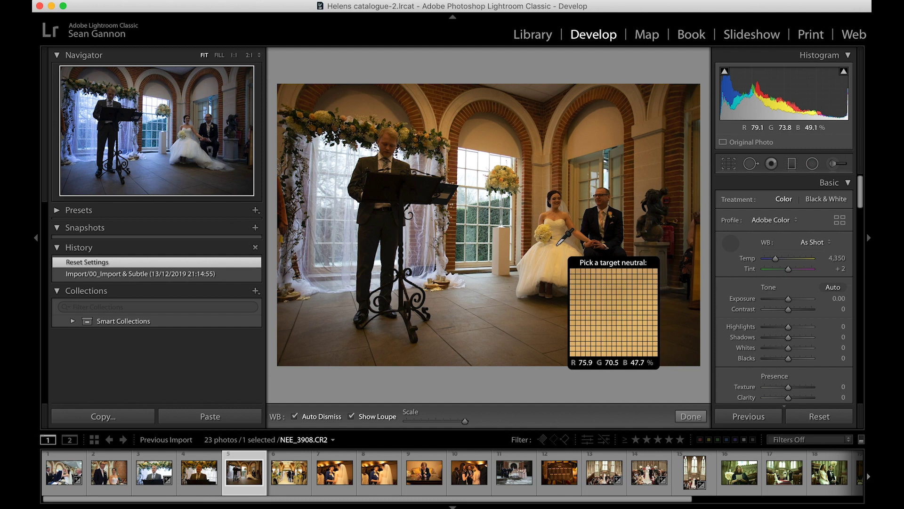
pyautogui.click(538, 262)
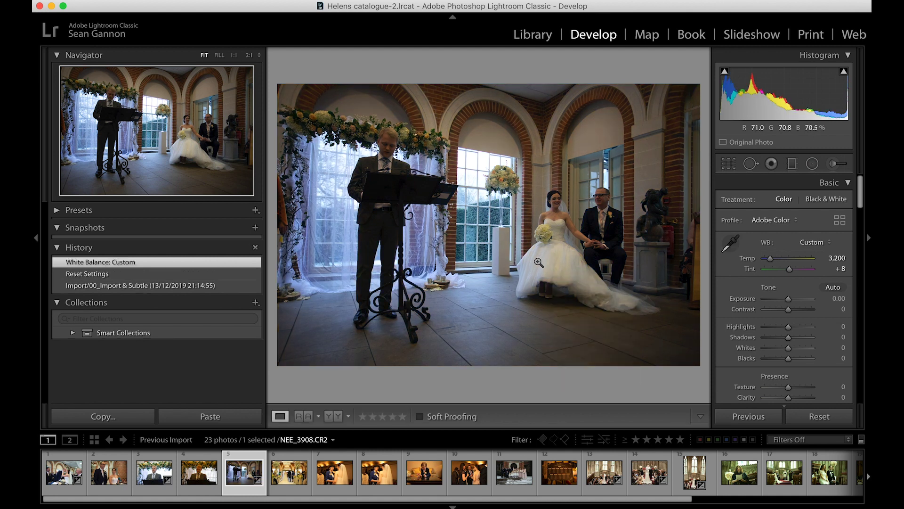
# Raise the exposure of NEE_3908.CR2 to +1.20
pyautogui.press('=')
pyautogui.press('=')
pyautogui.press('=')
pyautogui.press('=')
pyautogui.press('=')
pyautogui.press('=')
pyautogui.press('=')
pyautogui.press('=')
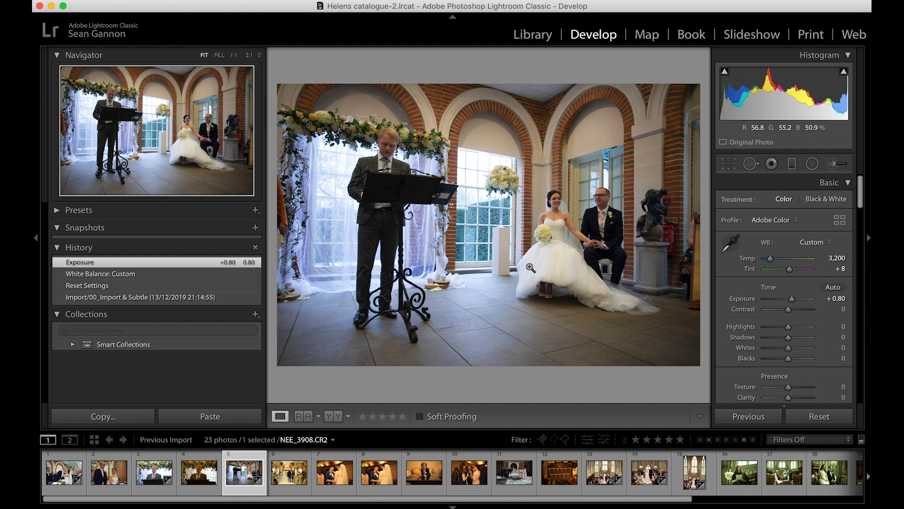
pyautogui.press('=')
pyautogui.press('=')
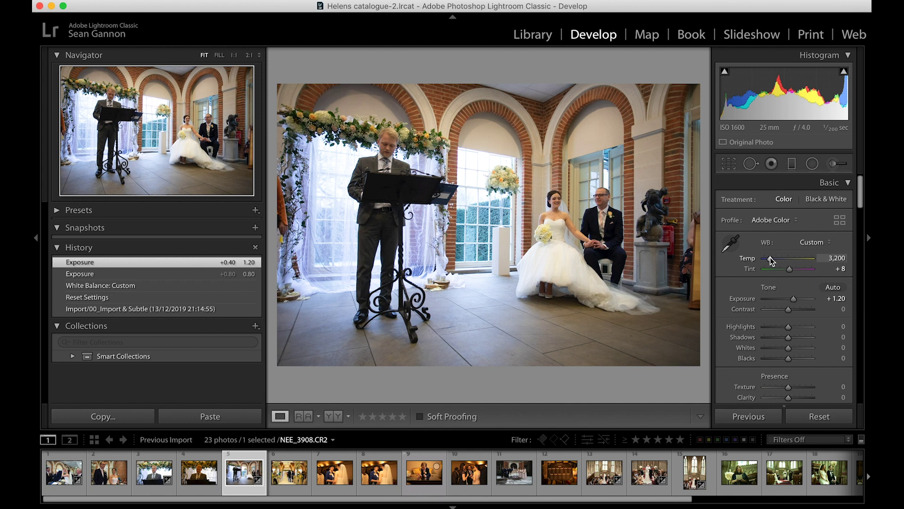
# Fine-tune the white balance of NEE_3908.CR2 to a temperature of 2,988 and a tint of +6
pyautogui.moveTo(771, 257); pyautogui.dragTo(770, 258)
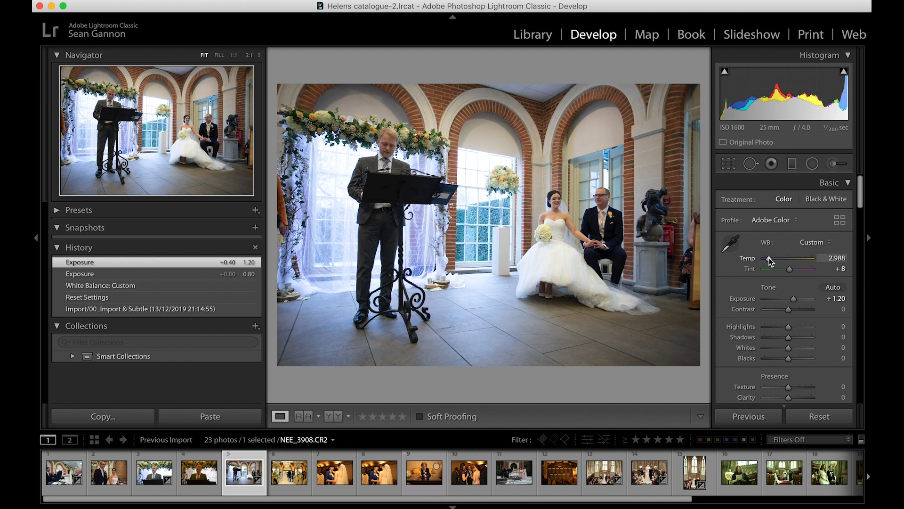
pyautogui.moveTo(790, 269); pyautogui.dragTo(789, 270)
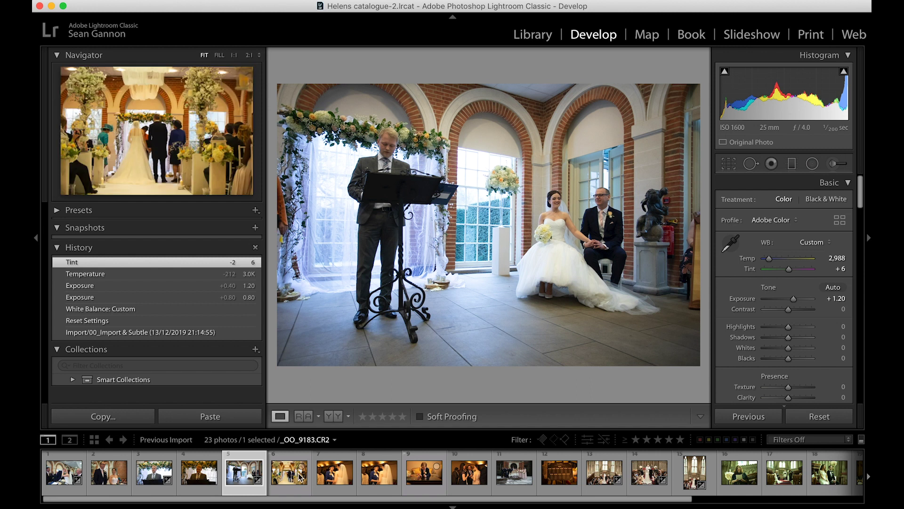
# Apply the Tungsten white balance preset to raw photo NEE_4125.CR2 and set its temperature to 3,111
pyautogui.click(325, 476)
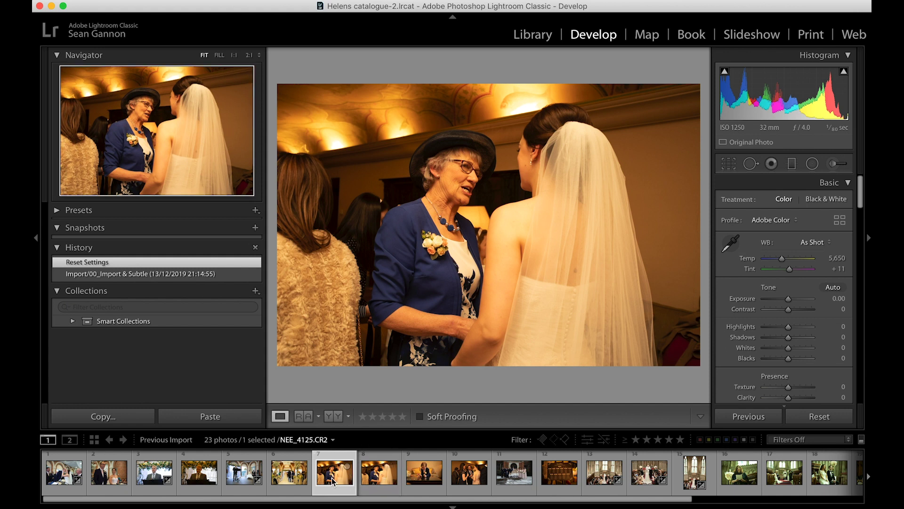
pyautogui.press('Right')
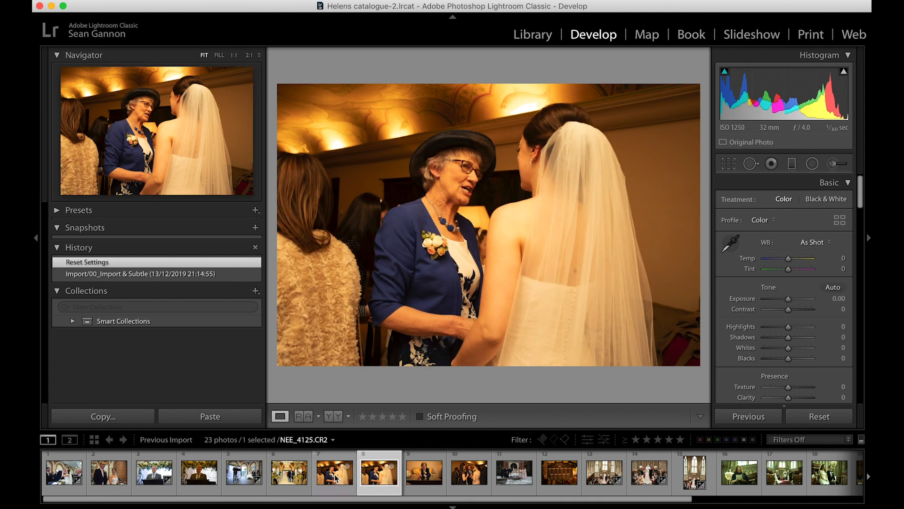
pyautogui.click(336, 475)
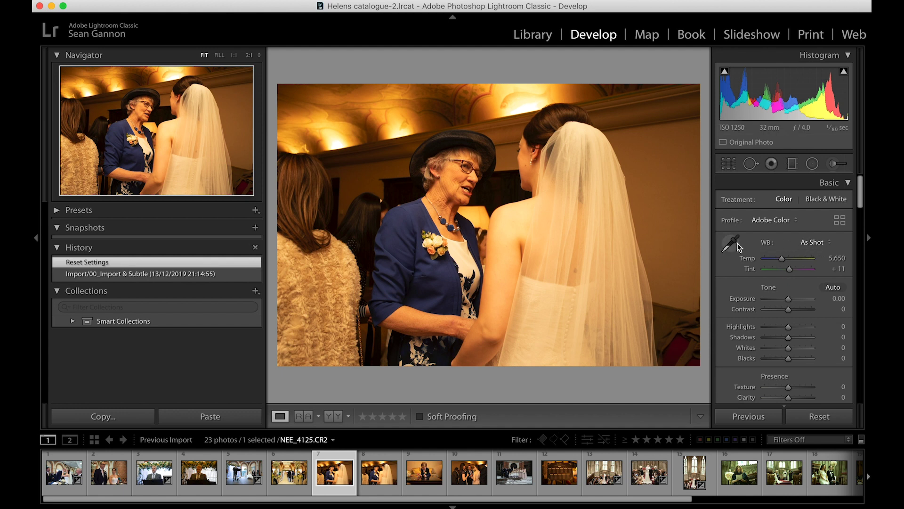
pyautogui.click(808, 242)
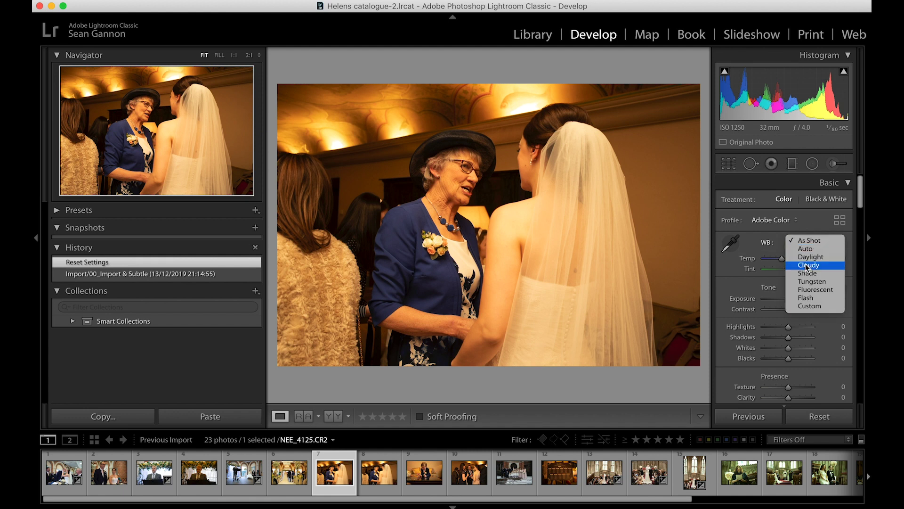
pyautogui.click(823, 282)
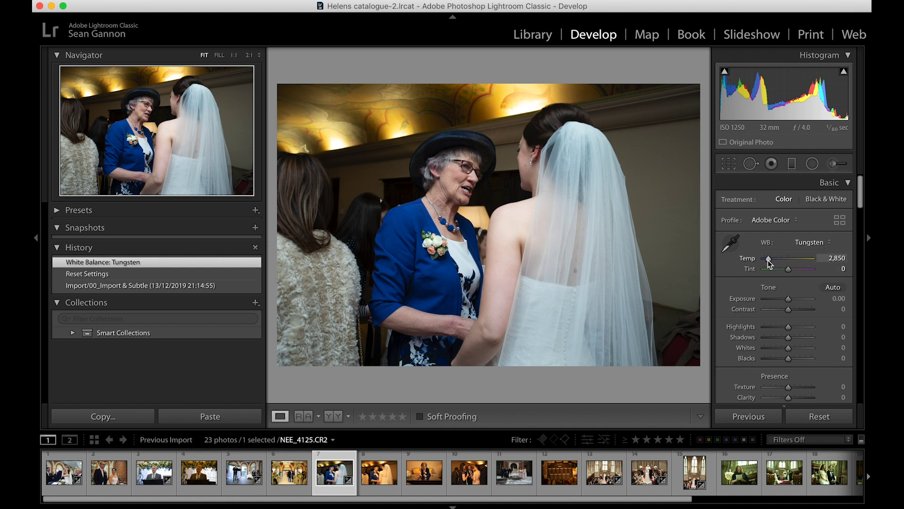
pyautogui.moveTo(768, 258); pyautogui.dragTo(773, 258)
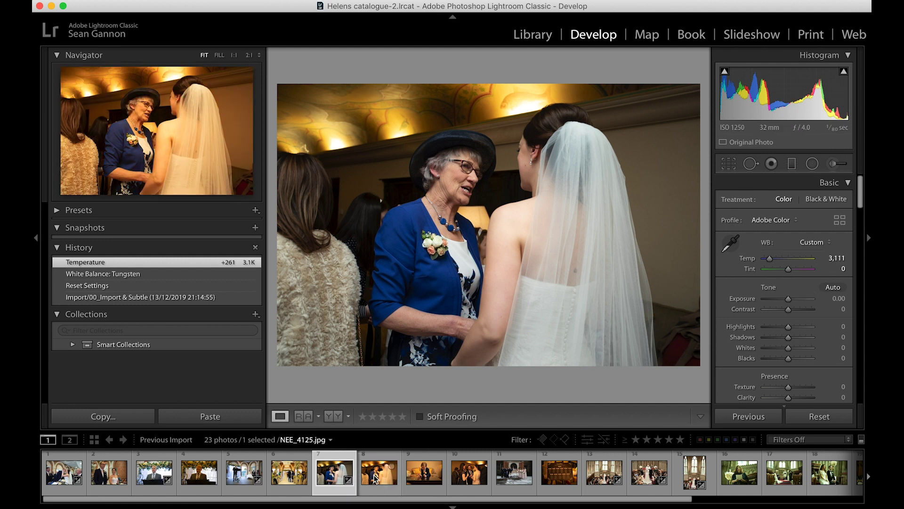
# Sample the bride's white dress as the neutral white balance target in both NEE_4125.CR2 and its JPEG version, NEE_4125.jpg
pyautogui.click(730, 243)
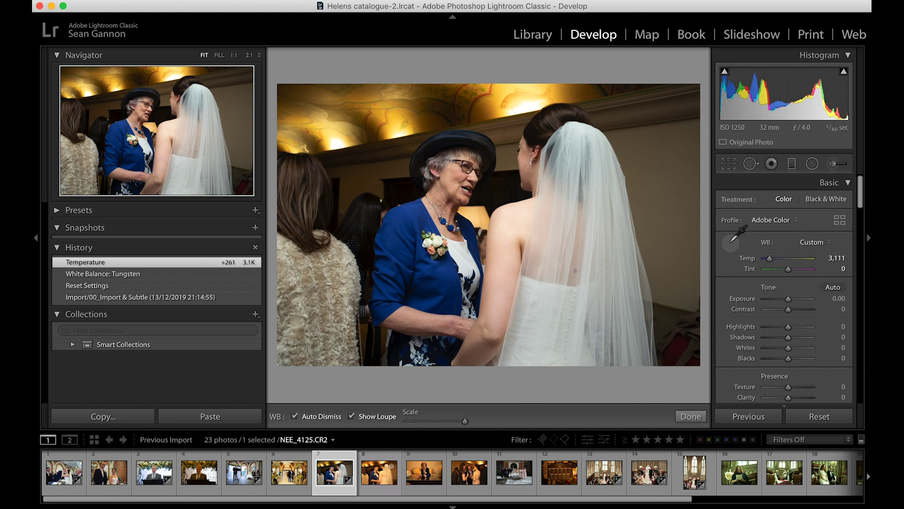
pyautogui.click(546, 293)
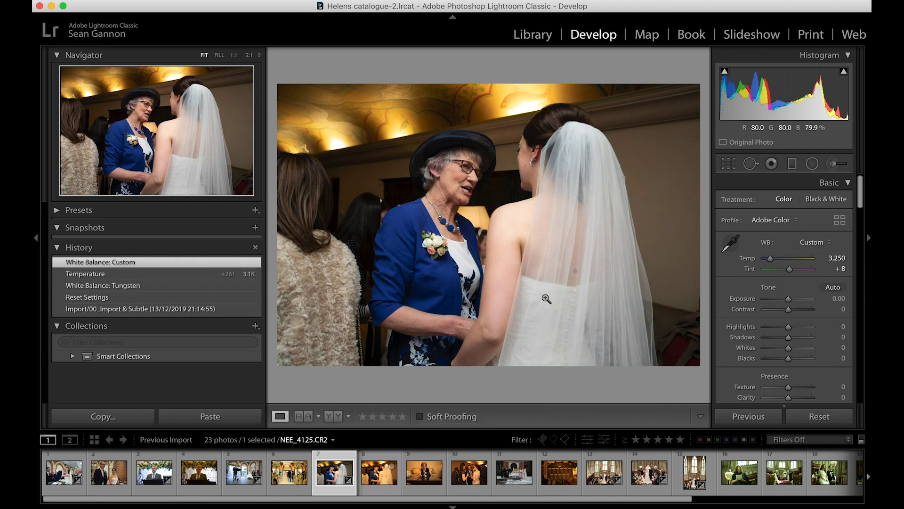
pyautogui.press('Right')
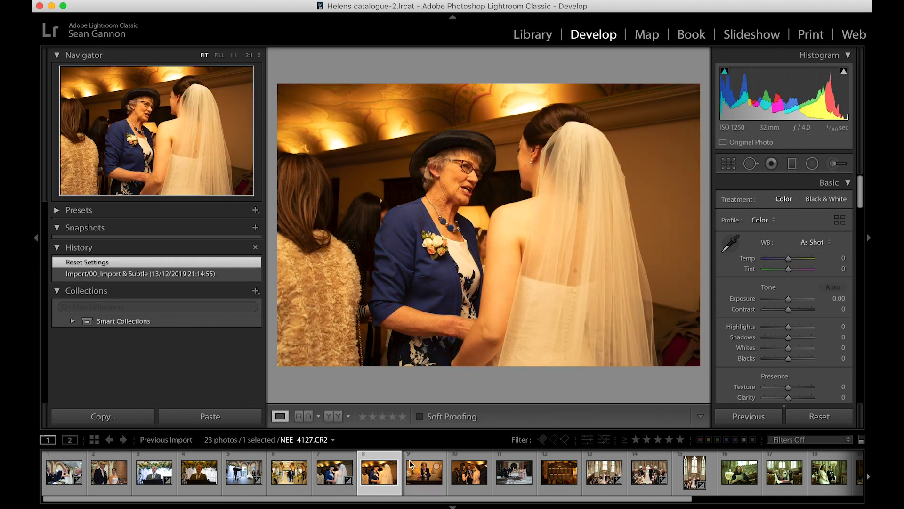
pyautogui.click(735, 246)
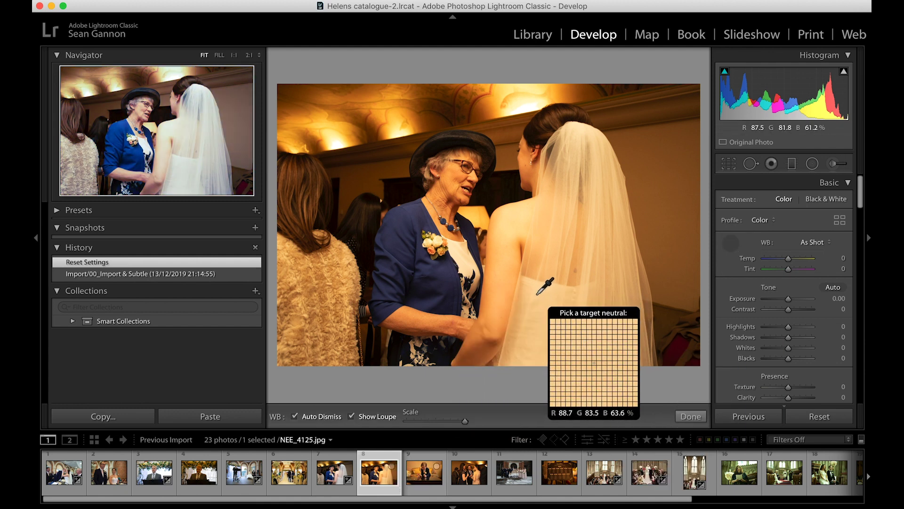
pyautogui.click(539, 292)
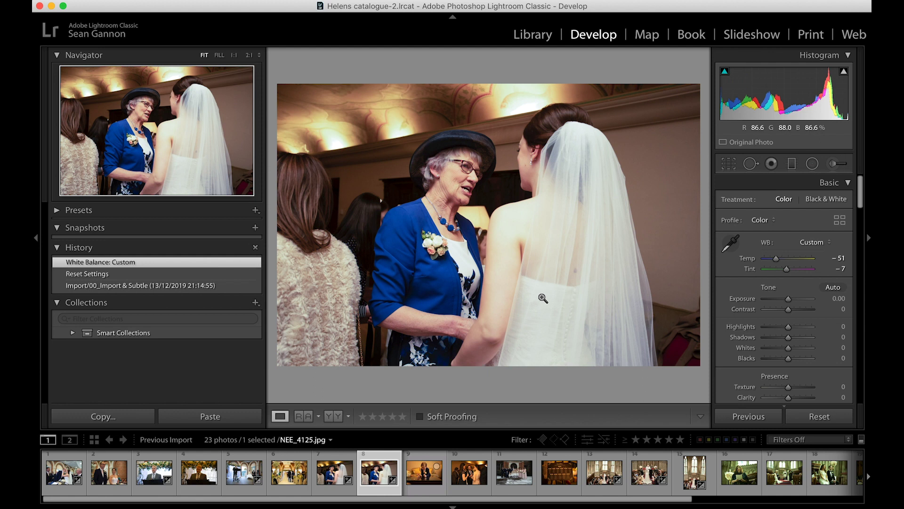
# Compare the older woman's skin tones at 1:1 zoom between the raw and JPEG versions of NEE_4125
pyautogui.click(340, 476)
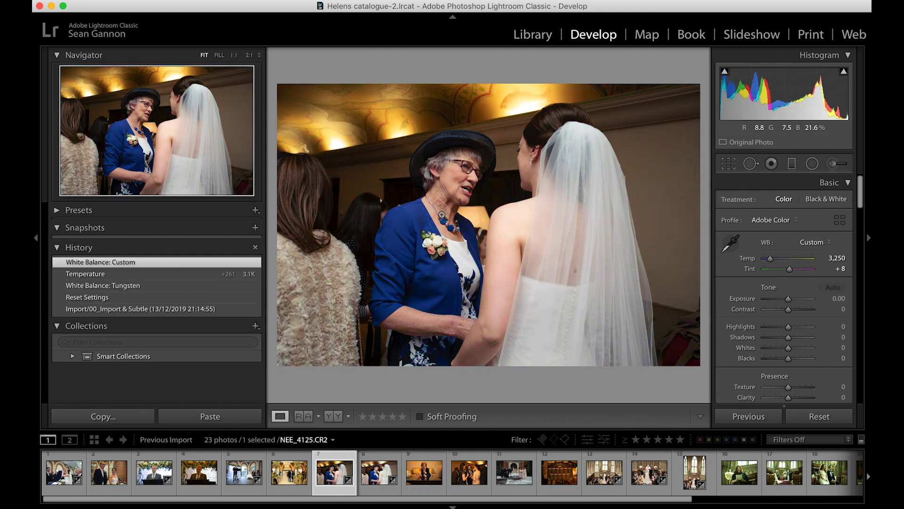
pyautogui.click(442, 214)
pyautogui.press('Right')
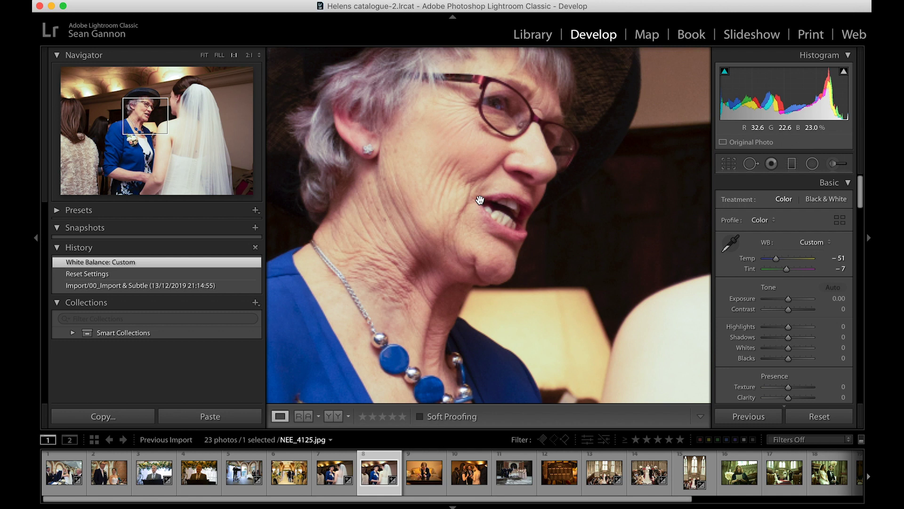
pyautogui.press('Left')
pyautogui.press('Right')
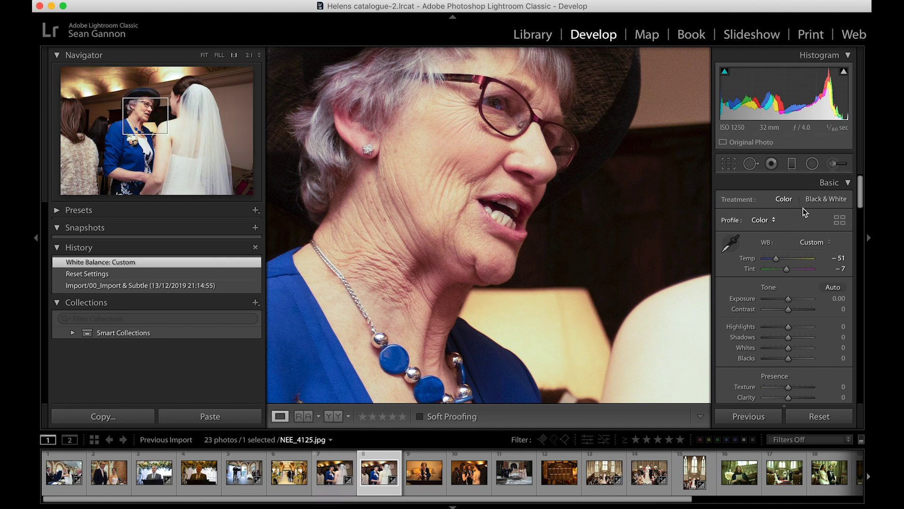
# Try the Auto white balance on NEE_4125.jpg and set a custom temperature of -56 and a tint of -19
pyautogui.click(814, 243)
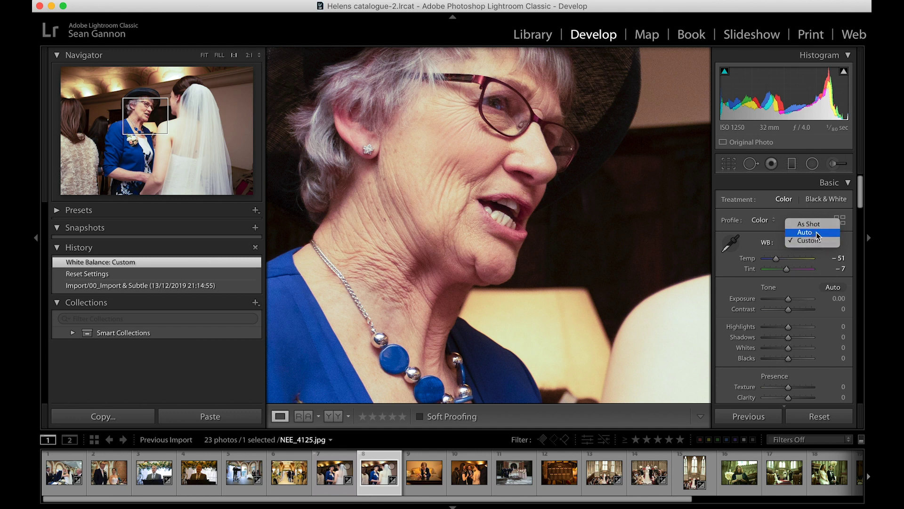
pyautogui.click(818, 234)
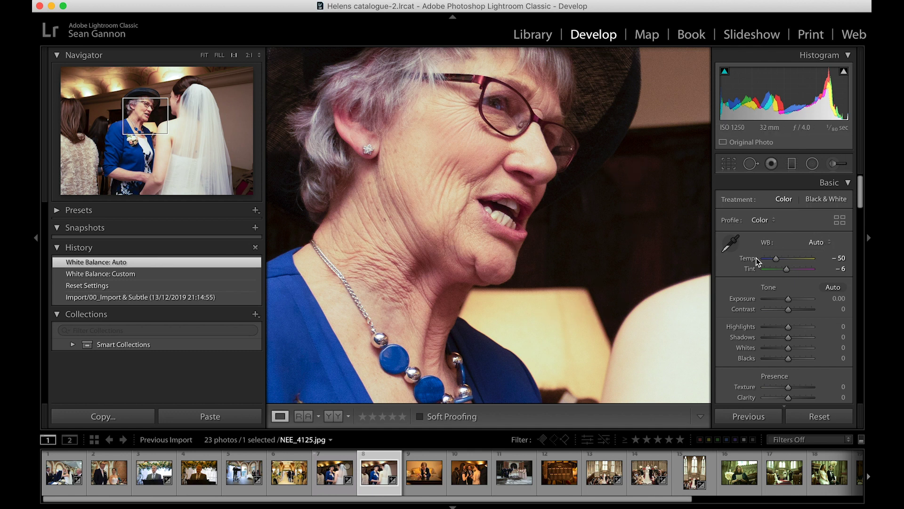
pyautogui.click(817, 242)
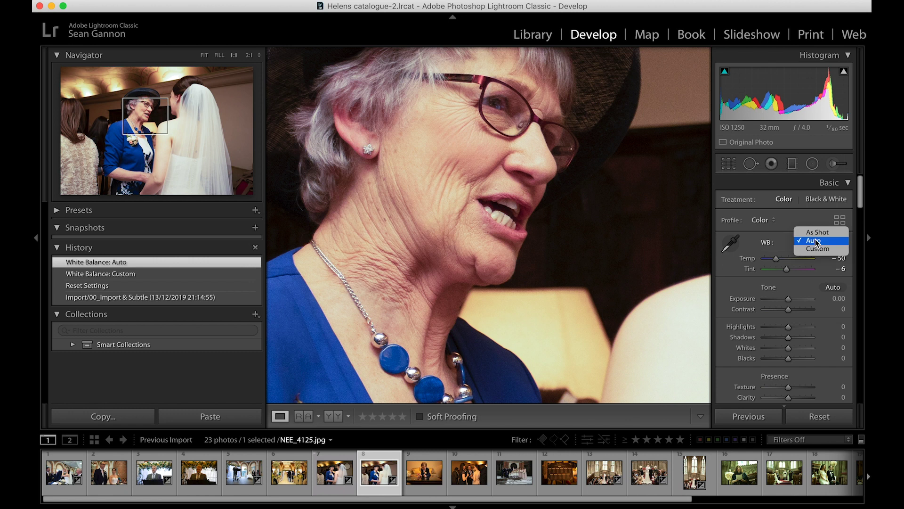
pyautogui.click(817, 250)
pyautogui.moveTo(776, 261)
pyautogui.mouseDown()
pyautogui.moveTo(784, 271)
pyautogui.moveTo(776, 260)
pyautogui.mouseUp()
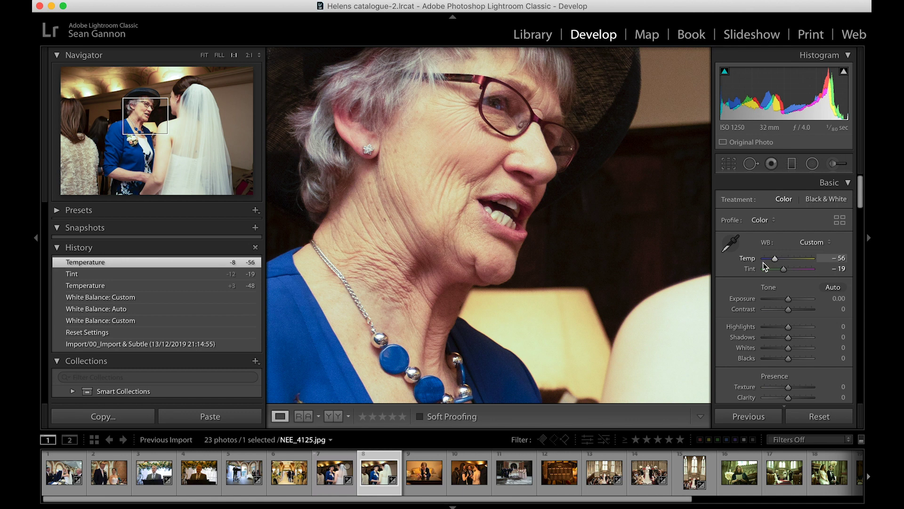
# Lower the highlights of NEE_4125.jpg to -65 and compare it with the raw version
pyautogui.click(333, 487)
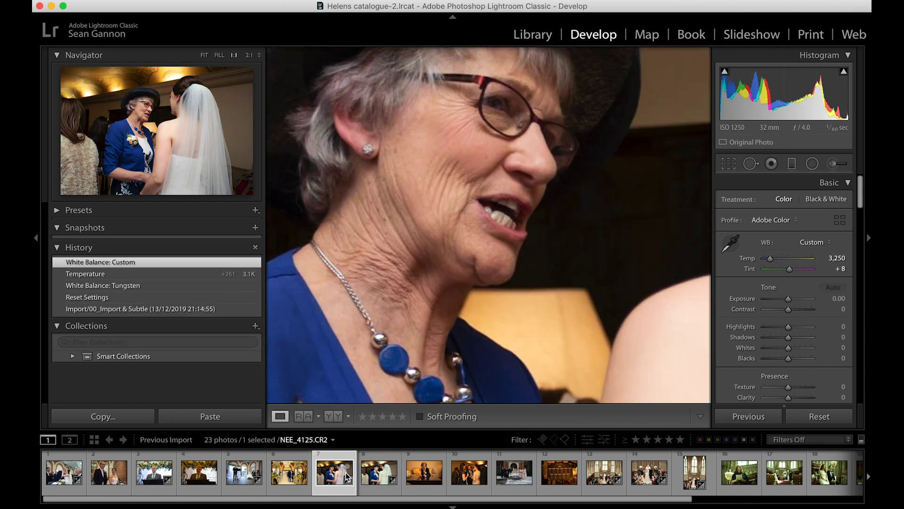
pyautogui.click(358, 479)
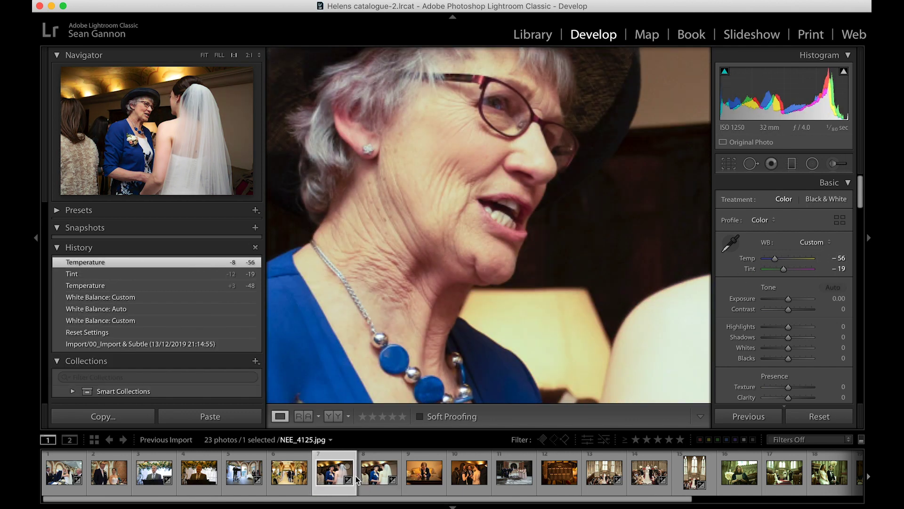
pyautogui.moveTo(790, 331); pyautogui.dragTo(771, 331)
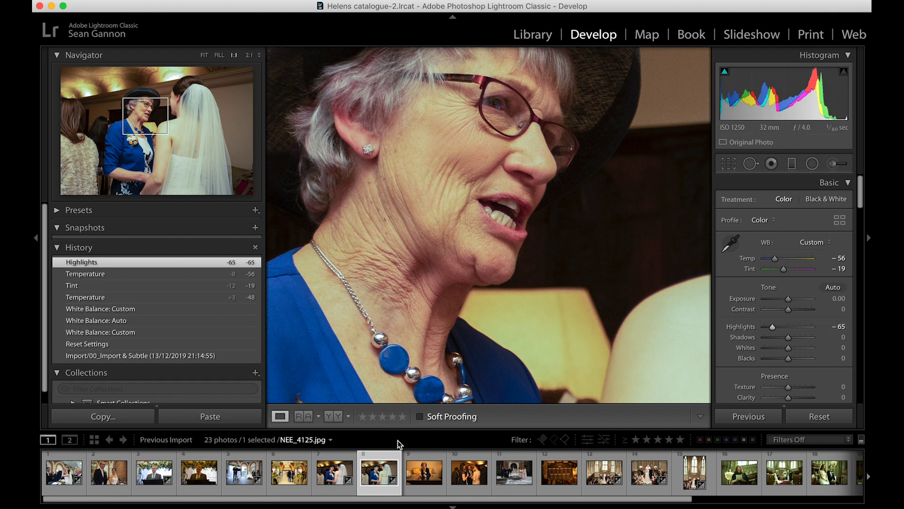
pyautogui.click(333, 475)
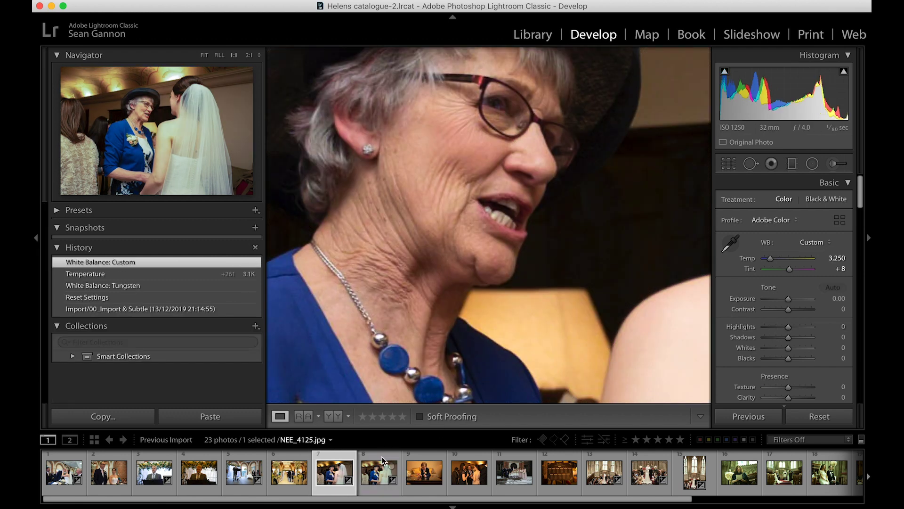
pyautogui.click(394, 461)
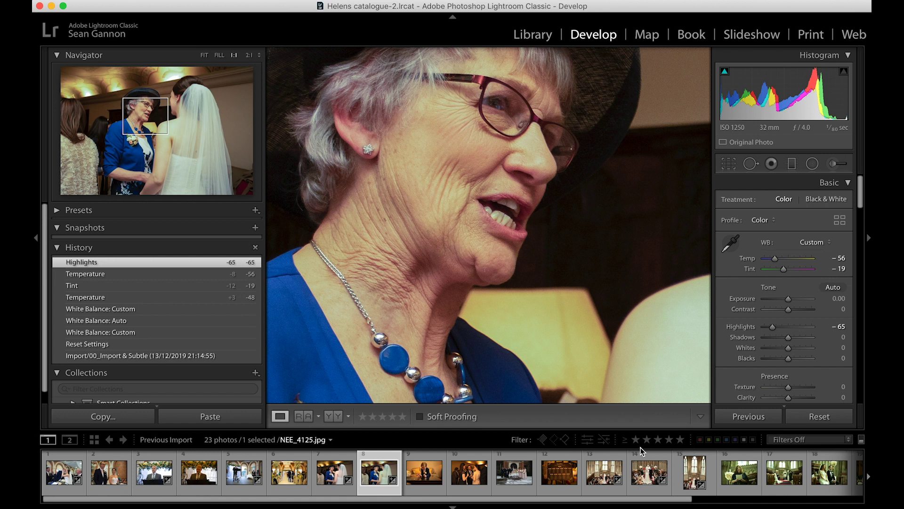
# Open the last photo, RAW 0037.CR2, showing two men in white shirts, and fit the whole image in view
pyautogui.moveTo(602, 502); pyautogui.dragTo(777, 500)
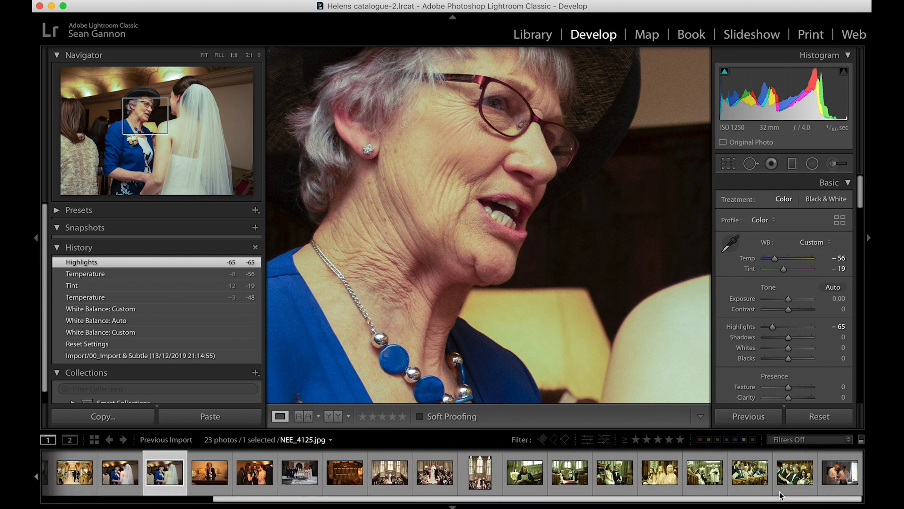
pyautogui.click(841, 473)
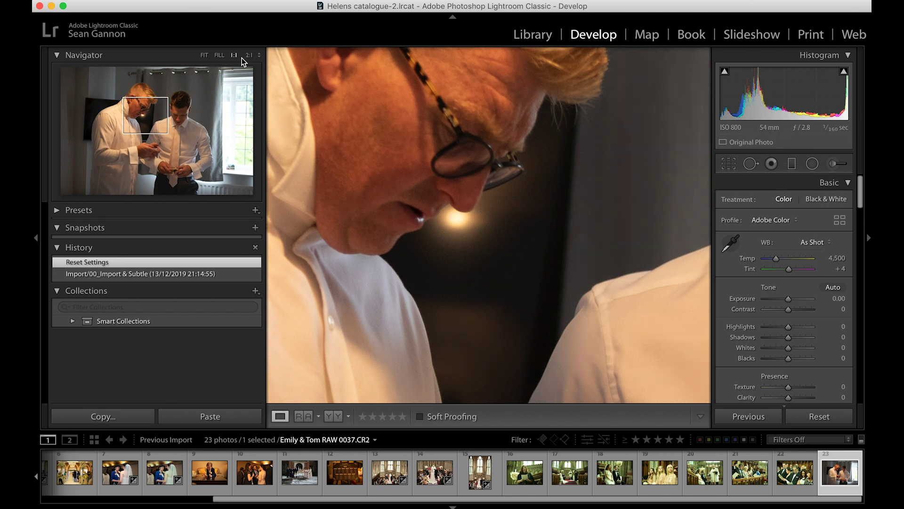
pyautogui.click(204, 56)
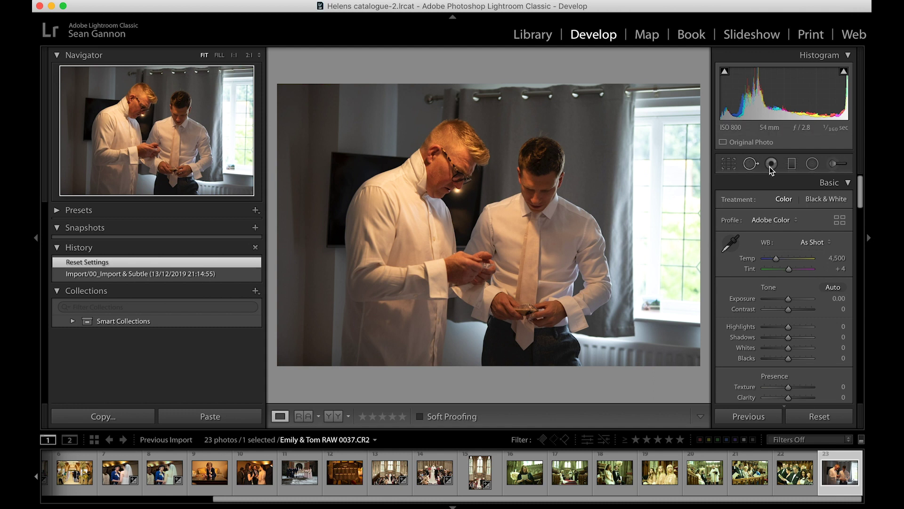
# Try a custom white balance by sampling the white shirt of the man with glasses, and undo it
pyautogui.click(730, 243)
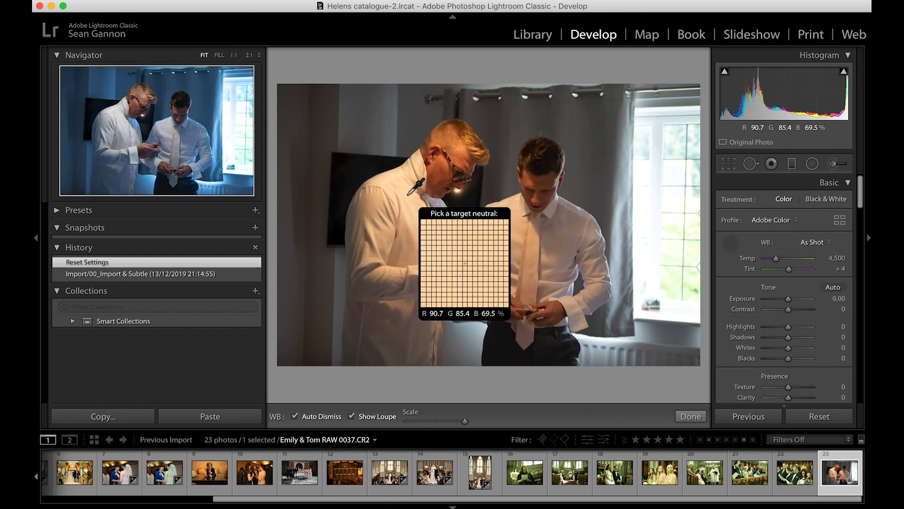
pyautogui.click(409, 194)
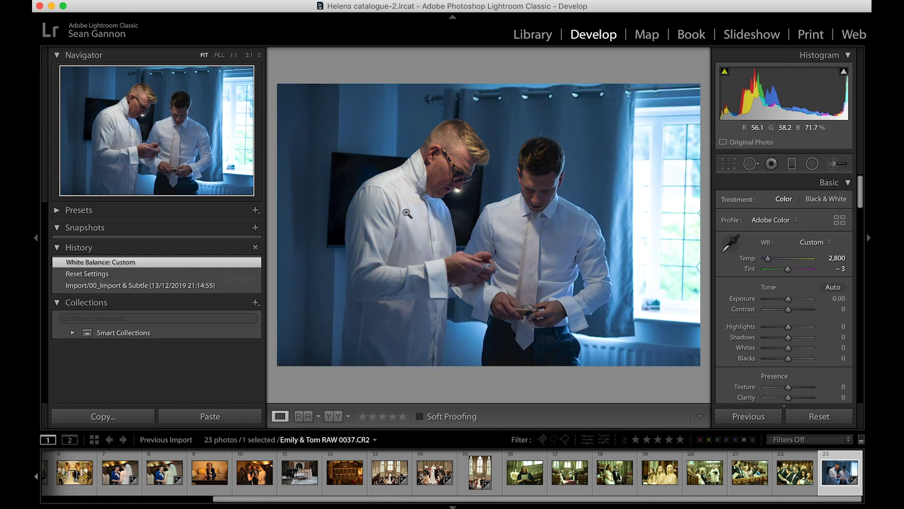
pyautogui.click(506, 175)
pyautogui.press('super+z')
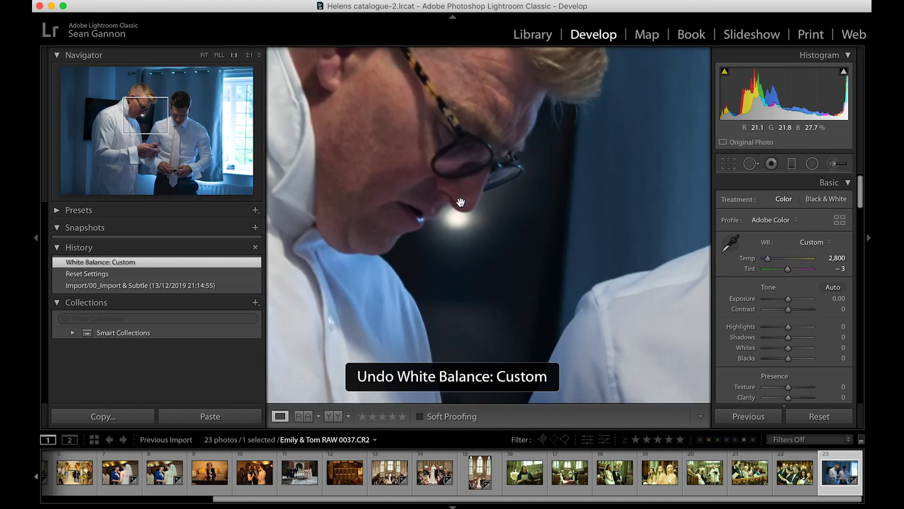
pyautogui.click(205, 55)
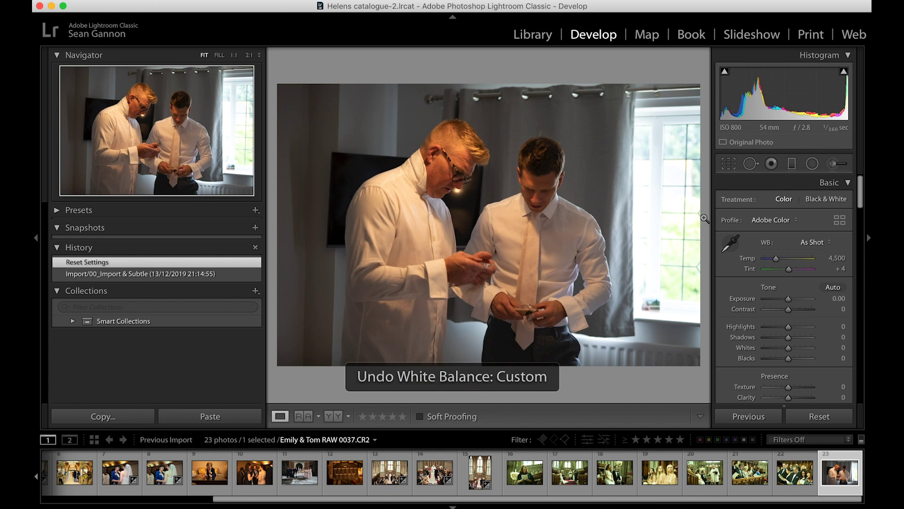
# Try the Tungsten and Daylight white balance presets on the photo of the two men, undoing each one
pyautogui.click(812, 242)
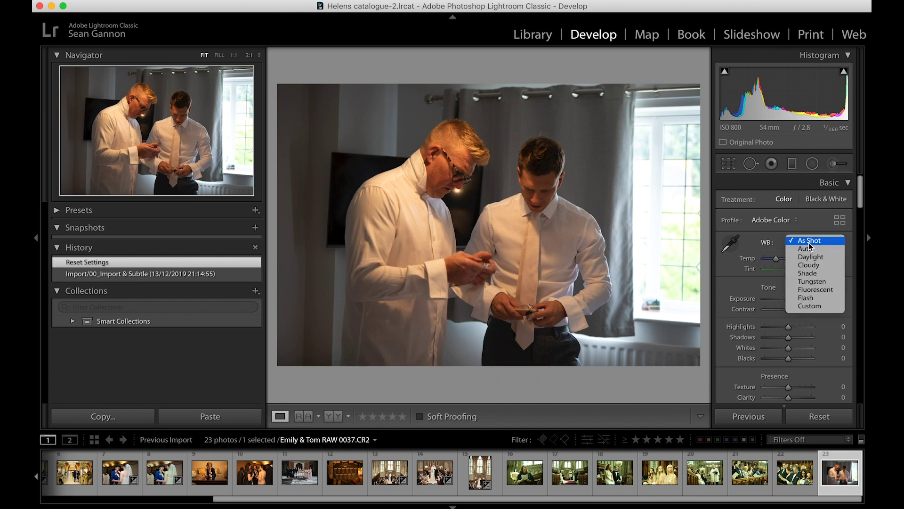
pyautogui.click(814, 282)
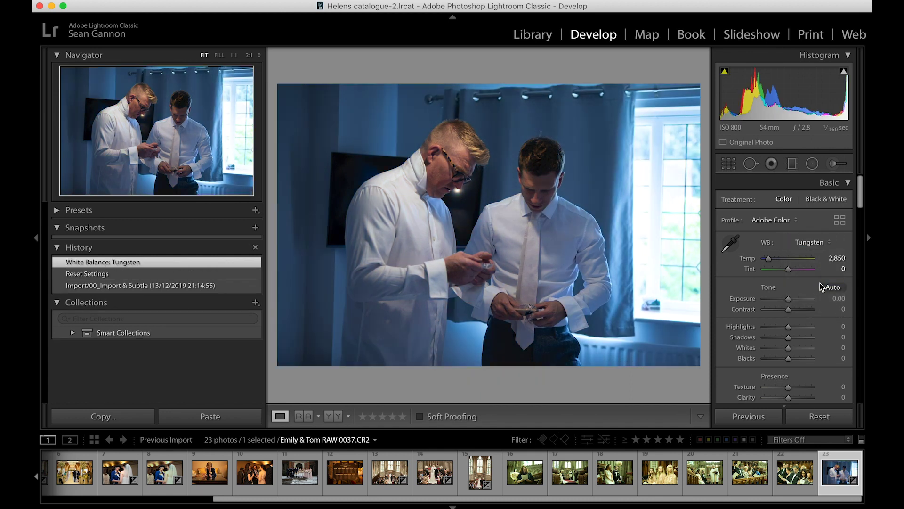
pyautogui.press('super+z')
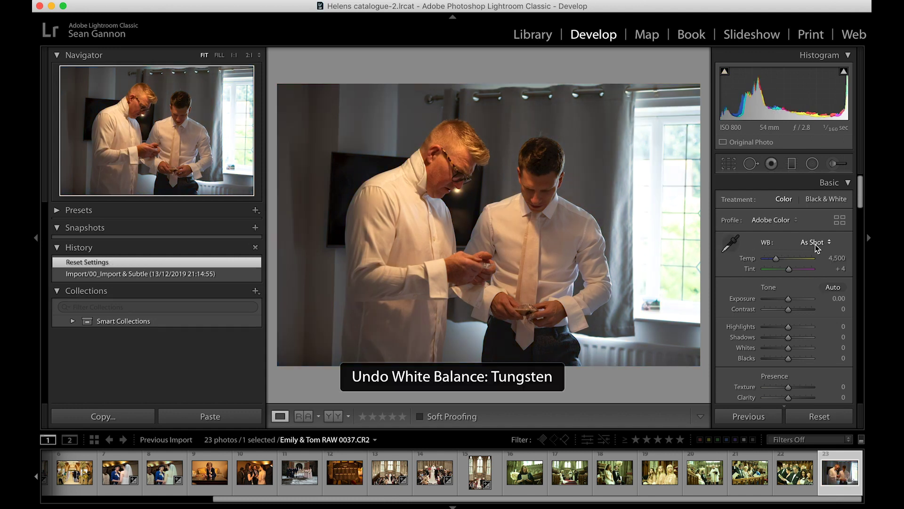
pyautogui.click(816, 243)
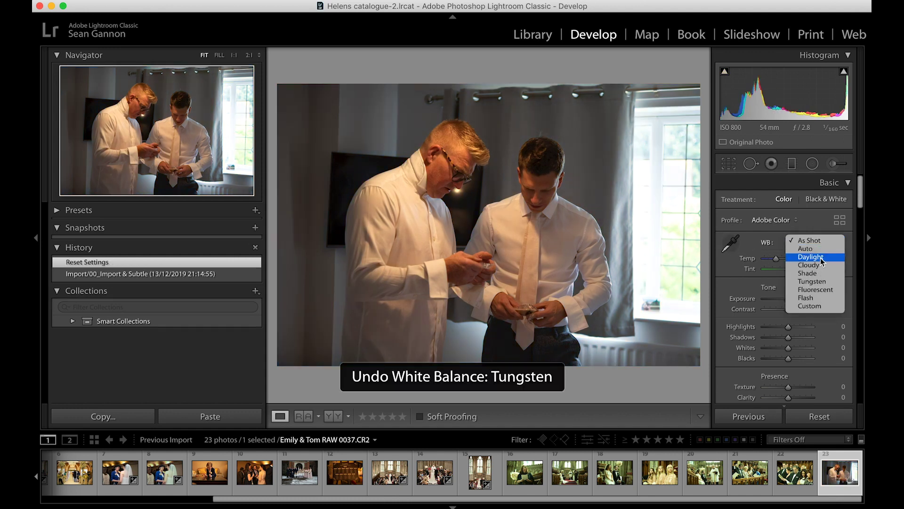
pyautogui.click(821, 258)
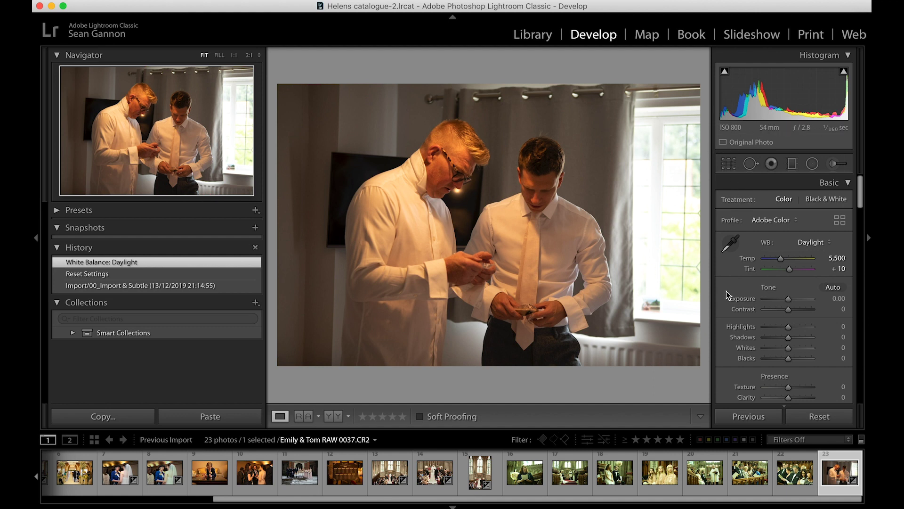
pyautogui.press('cmd+z')
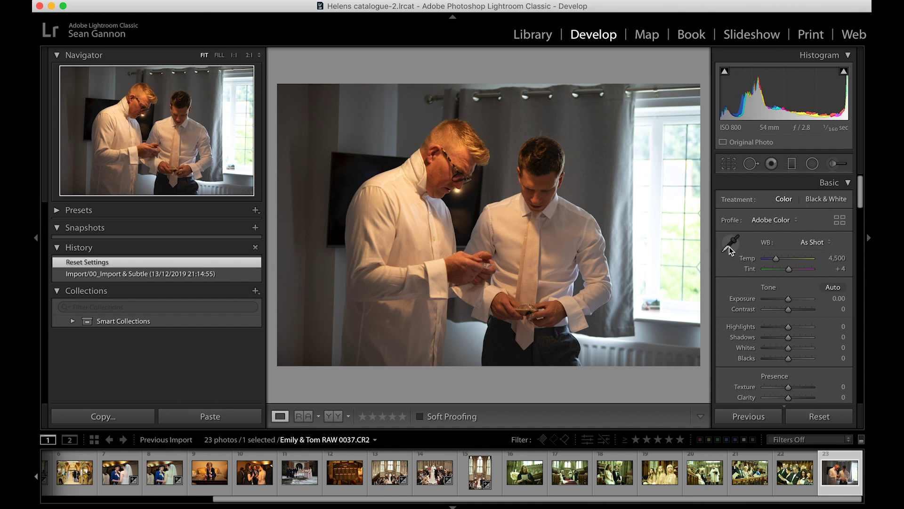
# Paint over both men's faces with the Adjustment Brush using the Temp effect at -14, hiding the edit pins while painting
pyautogui.click(833, 164)
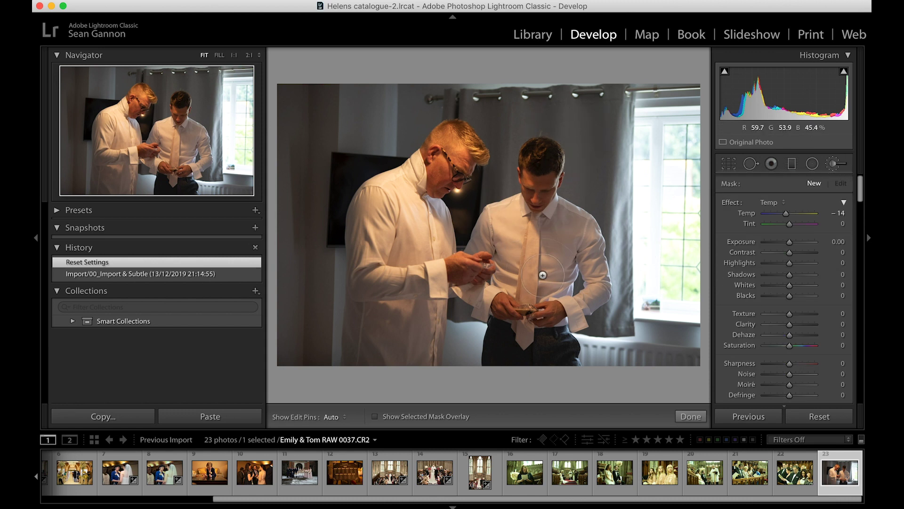
pyautogui.click(768, 202)
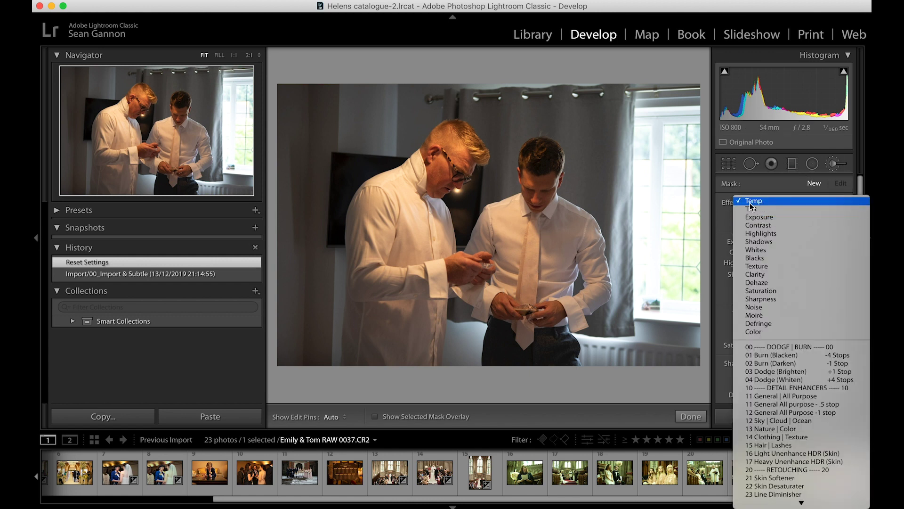
pyautogui.click(761, 201)
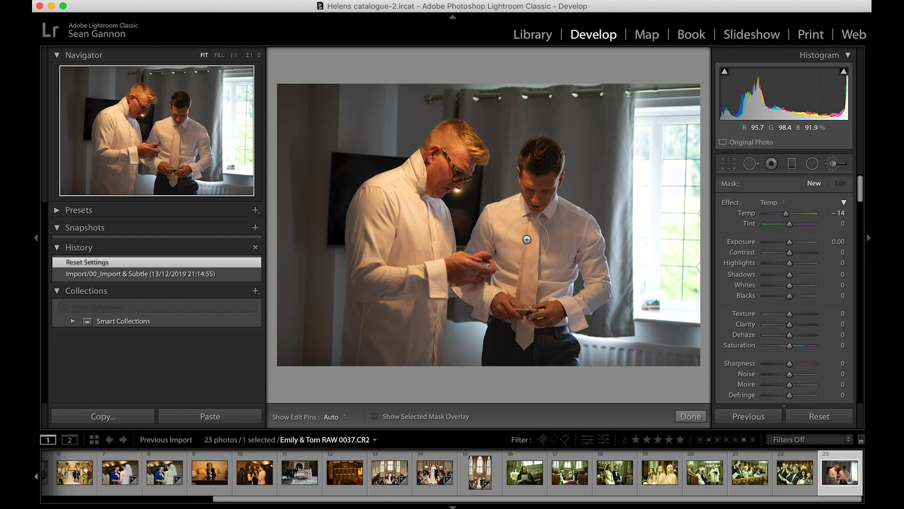
pyautogui.press('h')
pyautogui.click(528, 176)
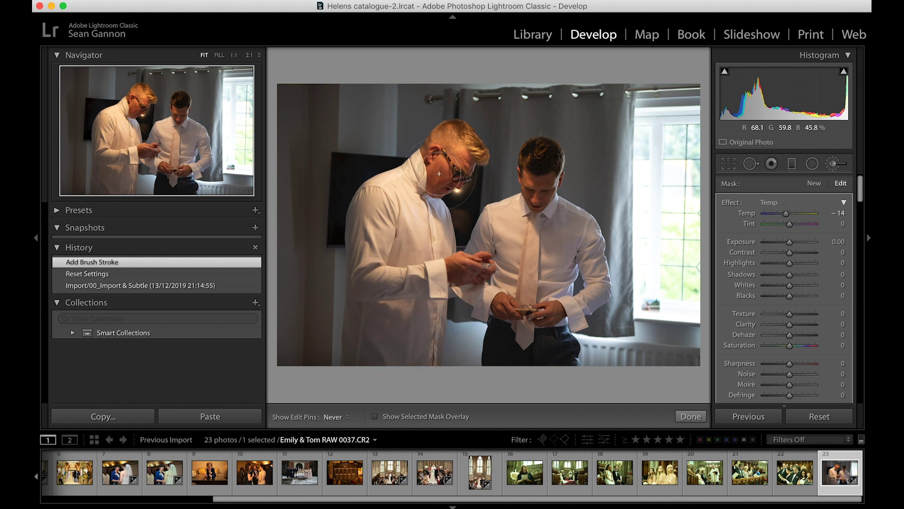
pyautogui.moveTo(456, 152); pyautogui.dragTo(441, 186)
pyautogui.press('h')
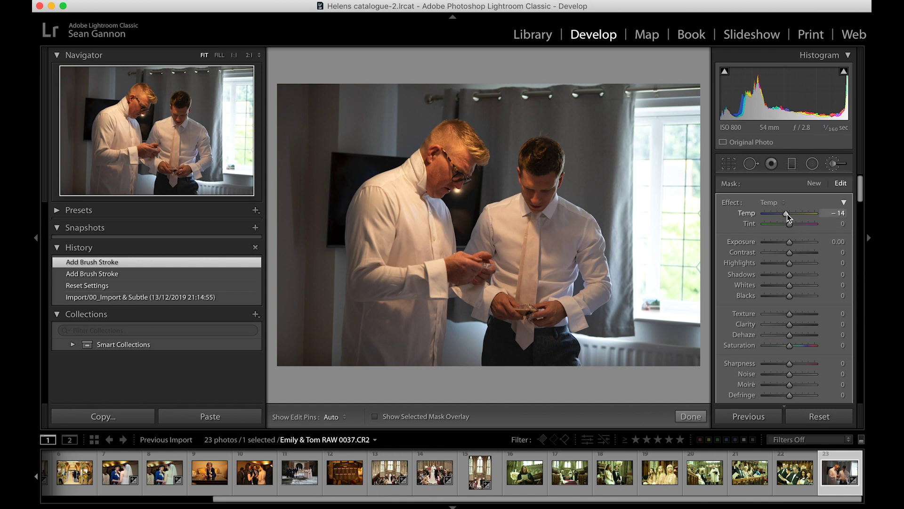
# Set the Temp of the painted brush adjustment on the two men to -56
pyautogui.moveTo(787, 214); pyautogui.dragTo(776, 214)
pyautogui.moveTo(778, 213); pyautogui.dragTo(778, 213)
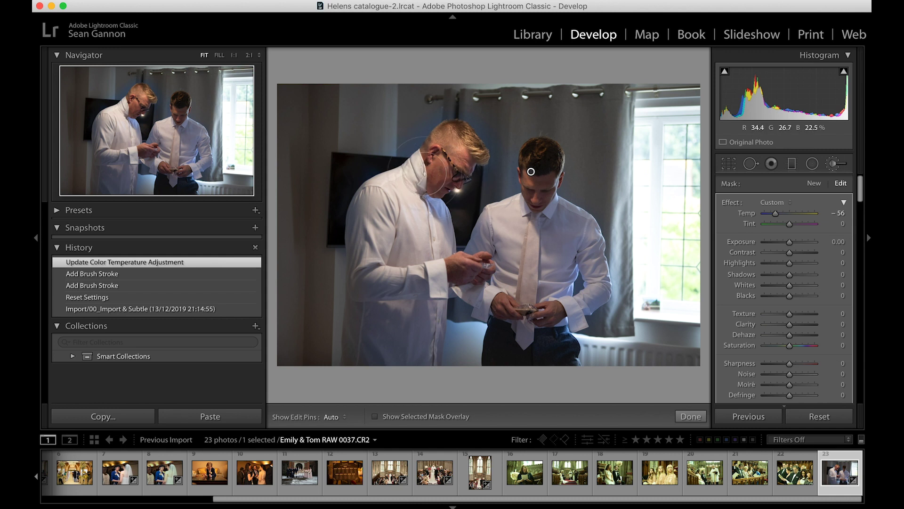
# Erase the blue spill on the wall and curtain around the head of the man with glasses, using a size 9.0 Erase brush
pyautogui.press('[')
pyautogui.press('[')
pyautogui.press('[')
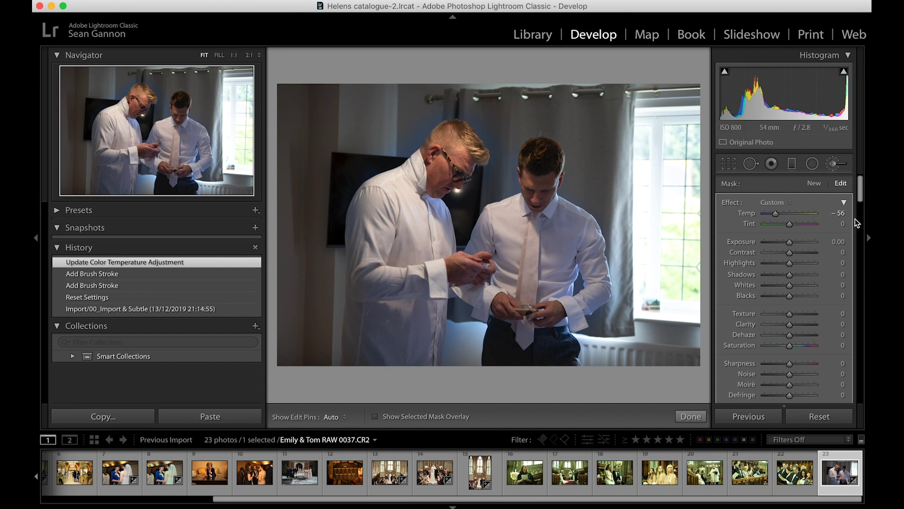
pyautogui.moveTo(862, 194); pyautogui.dragTo(861, 215)
pyautogui.click(809, 210)
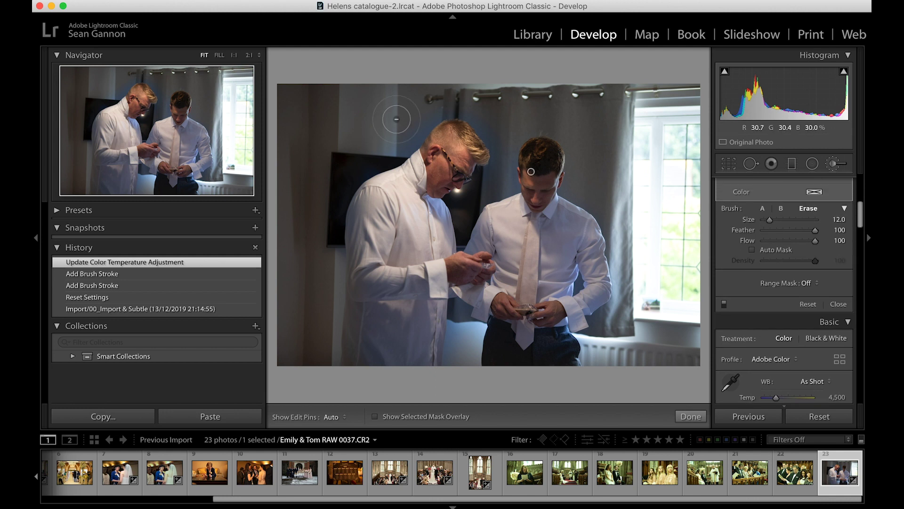
pyautogui.scroll(-3, 382, 146)
pyautogui.press('h')
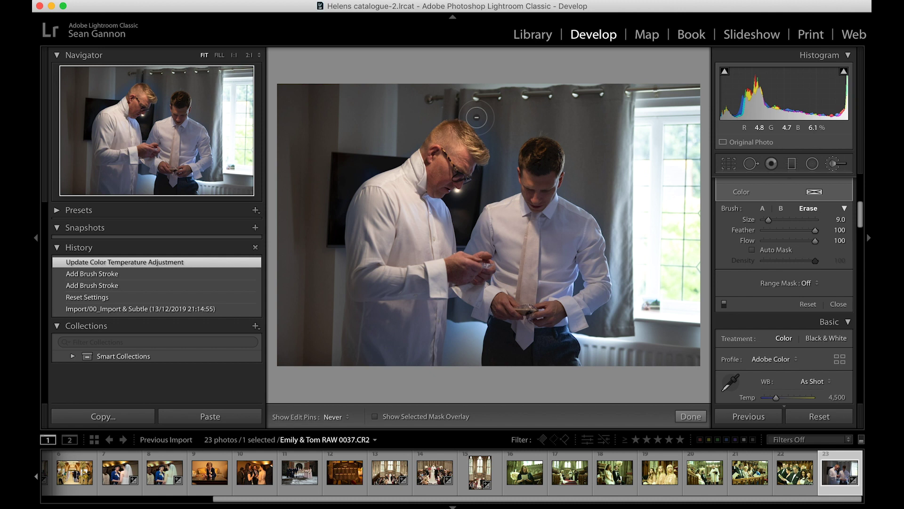
pyautogui.press('h')
pyautogui.click(499, 156)
pyautogui.press('h')
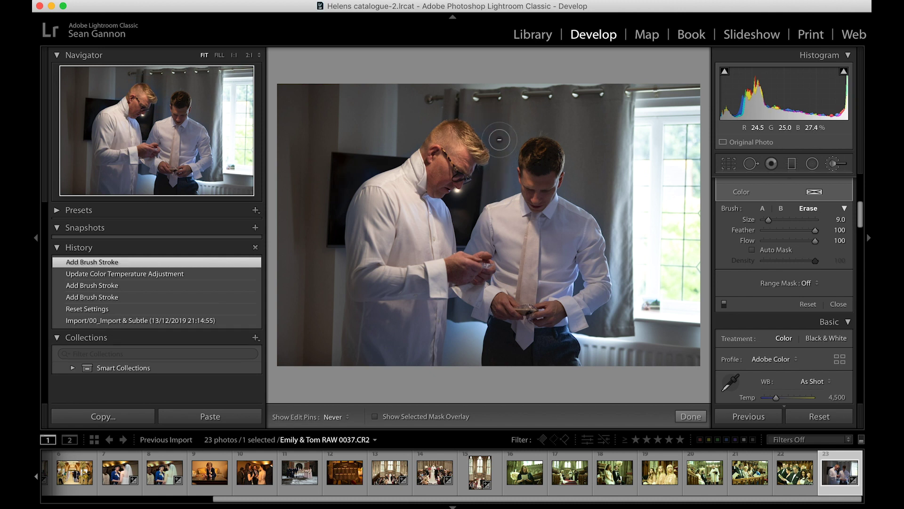
pyautogui.press('h')
pyautogui.click(481, 192)
pyautogui.press('h')
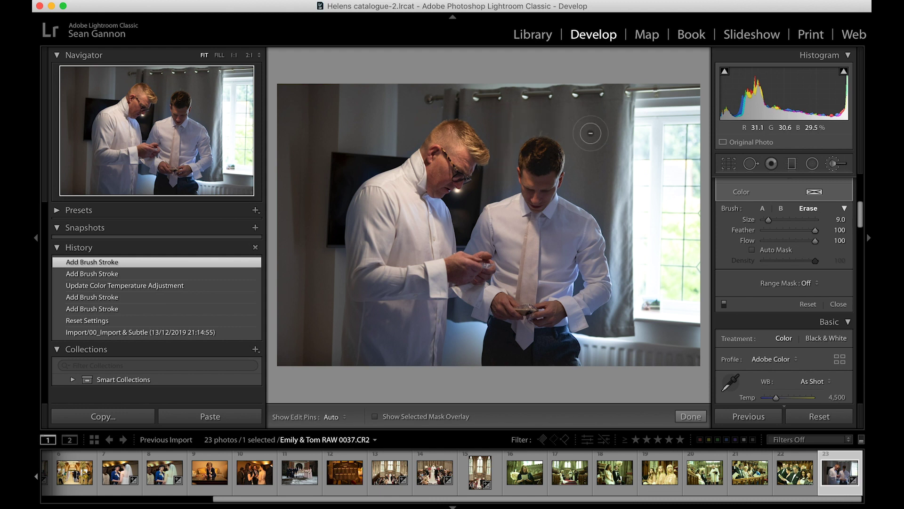
# Erase the blue spill from the curtain around the younger man's head and shoulders, hiding the edit pins while brushing
pyautogui.click(590, 132)
pyautogui.press('h')
pyautogui.click(509, 189)
pyautogui.press('h')
pyautogui.press('h')
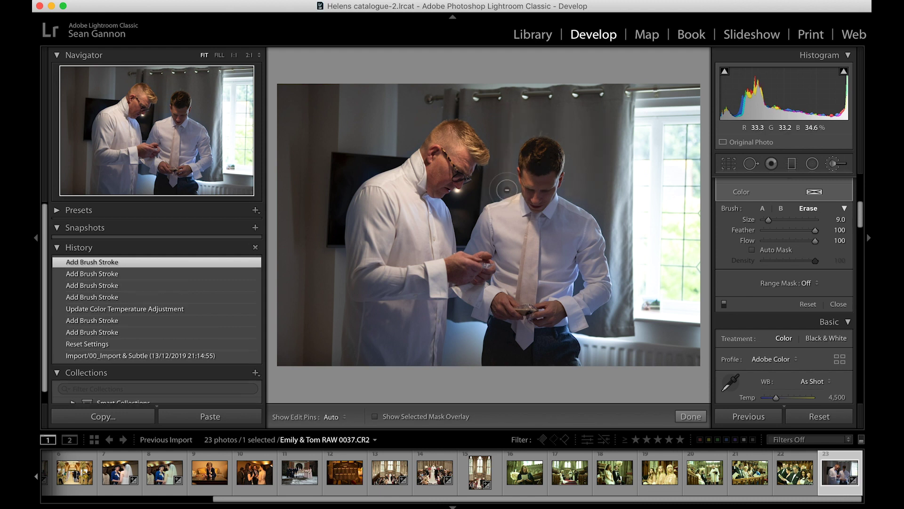
pyautogui.click(506, 186)
pyautogui.press('h')
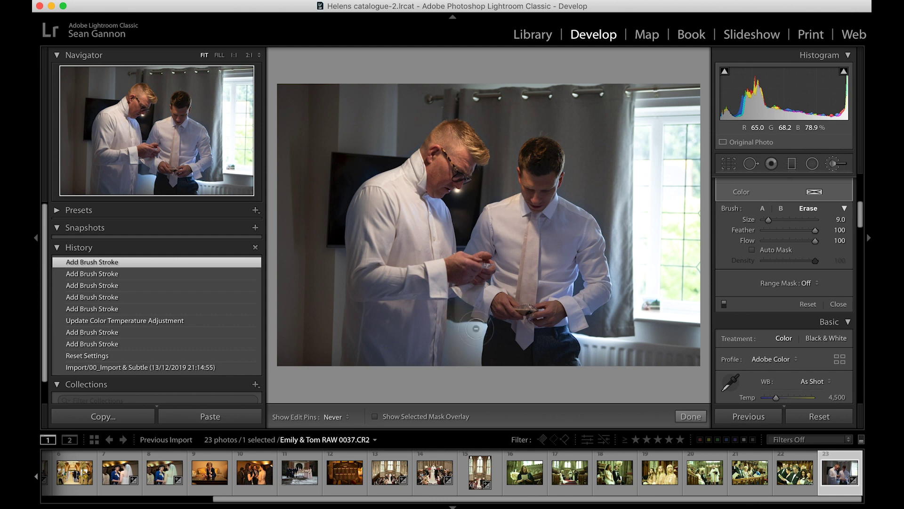
# Erase the remaining spill around the younger man's trousers and along the curtain beside his arm, and close the Adjustment Brush
pyautogui.press('h')
pyautogui.click(539, 340)
pyautogui.press('h')
pyautogui.moveTo(587, 365)
pyautogui.mouseDown()
pyautogui.moveTo(590, 339)
pyautogui.moveTo(637, 291)
pyautogui.moveTo(625, 218)
pyautogui.mouseUp()
pyautogui.press('h')
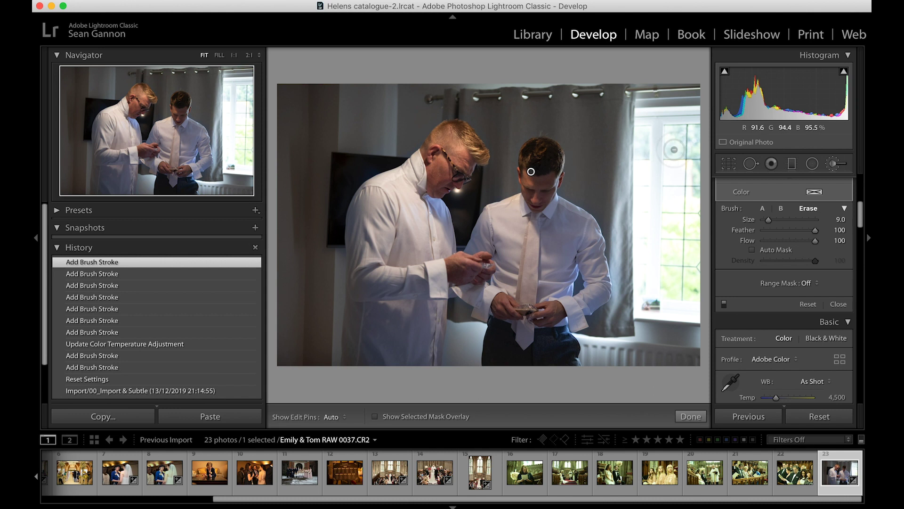
pyautogui.moveTo(860, 210); pyautogui.dragTo(862, 185)
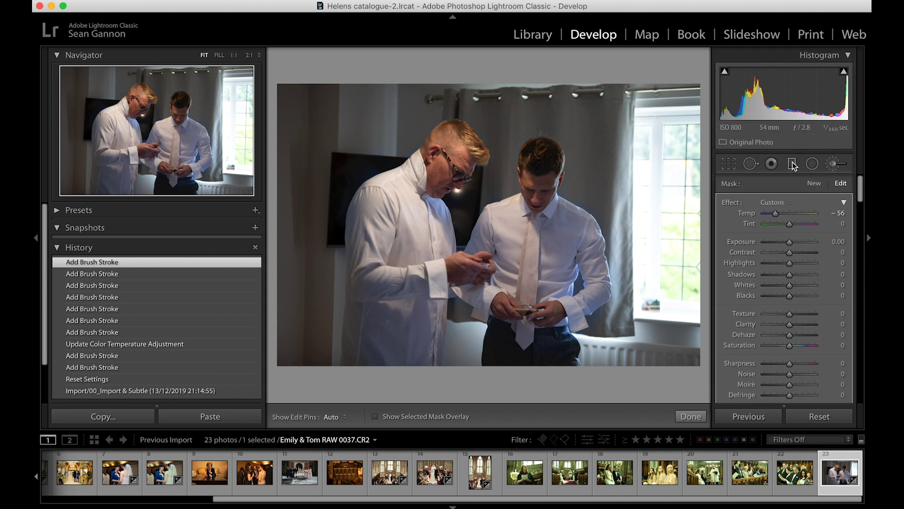
pyautogui.click(836, 163)
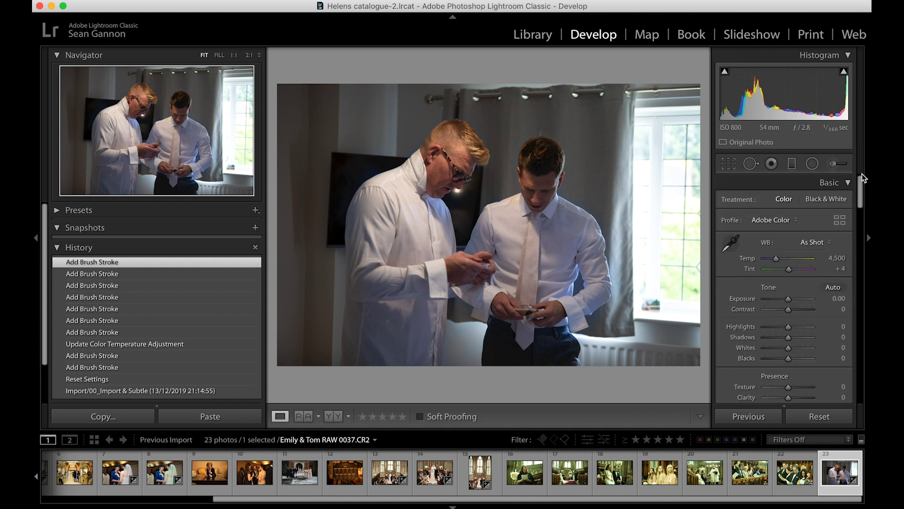
# Raise the photo's overall Exposure to +0.80
pyautogui.press('=')
pyautogui.press('=')
pyautogui.press('=')
pyautogui.press('=')
pyautogui.press('=')
pyautogui.press('=')
pyautogui.press('=')
pyautogui.press('=')
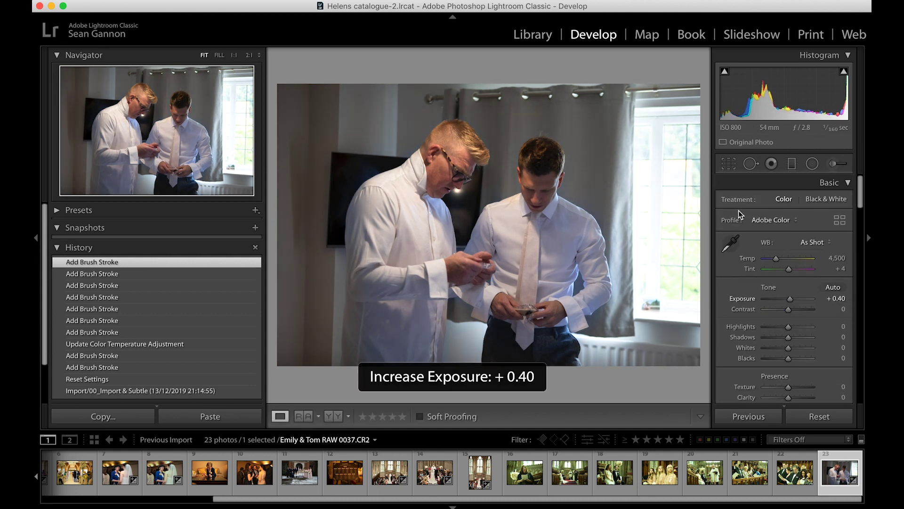
pyautogui.press('=')
pyautogui.press('=')
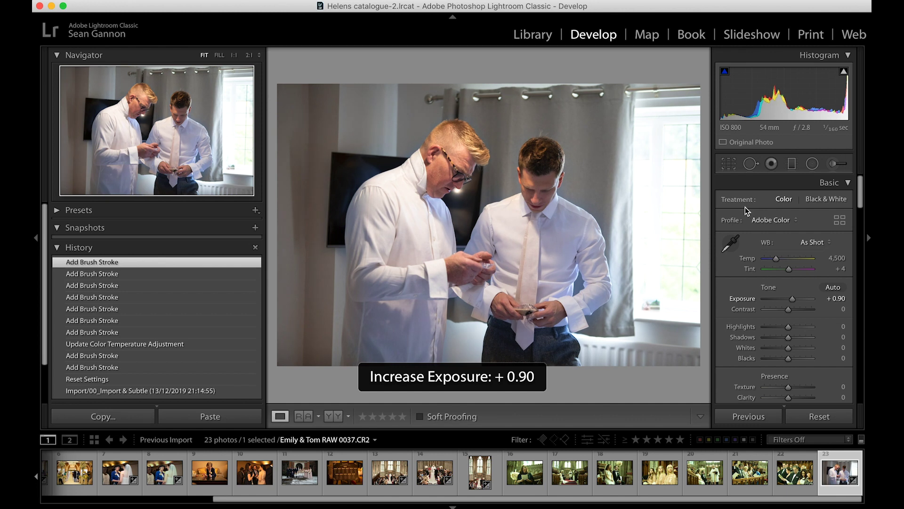
pyautogui.press('-')
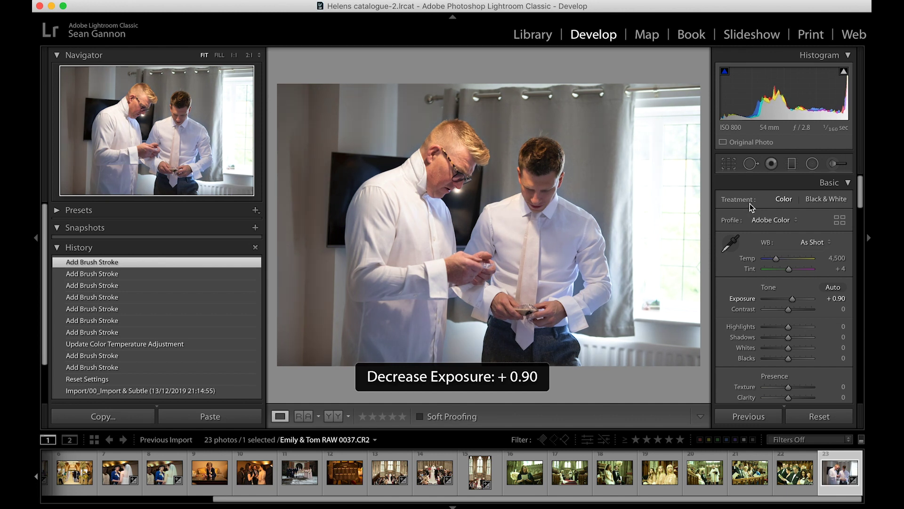
pyautogui.press('-')
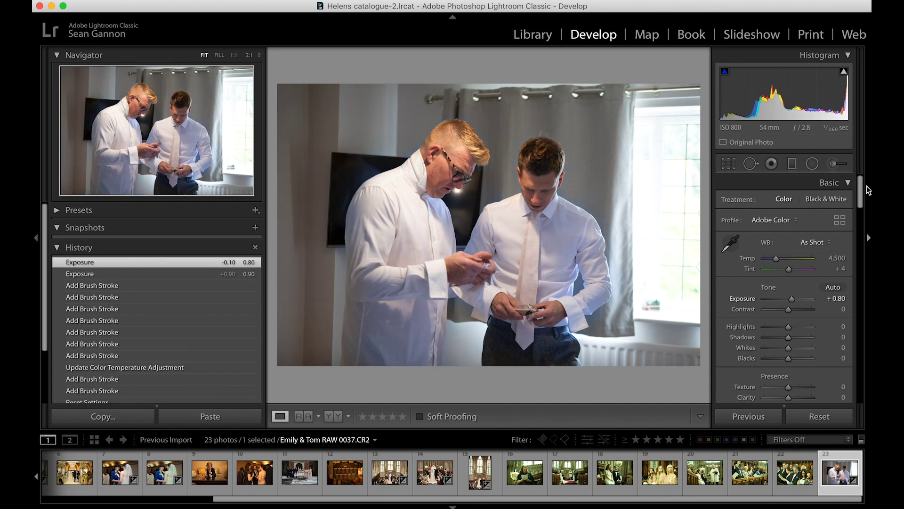
# Lower the photo's Highlights to -88 to recover detail in the bright window
pyautogui.moveTo(863, 194)
pyautogui.mouseDown()
pyautogui.moveTo(862, 228)
pyautogui.moveTo(862, 194)
pyautogui.mouseUp()
pyautogui.click(773, 326)
pyautogui.moveTo(773, 327); pyautogui.dragTo(767, 329)
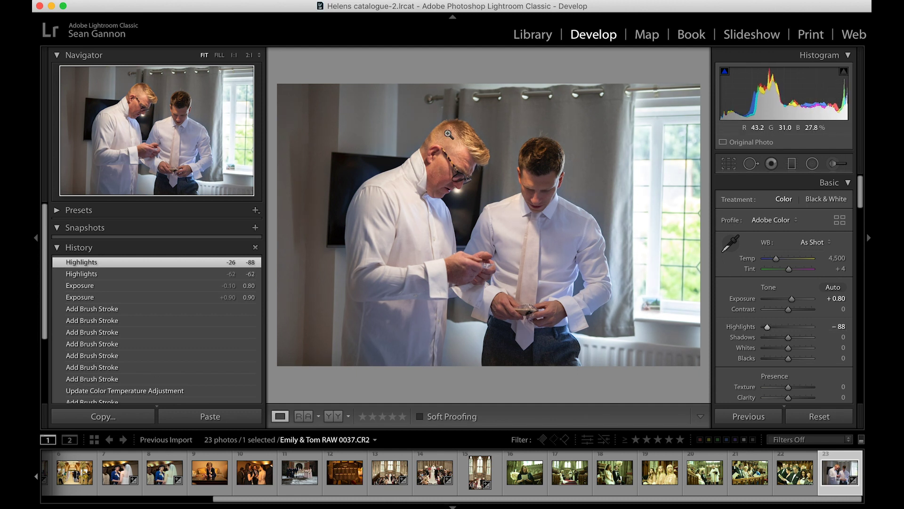